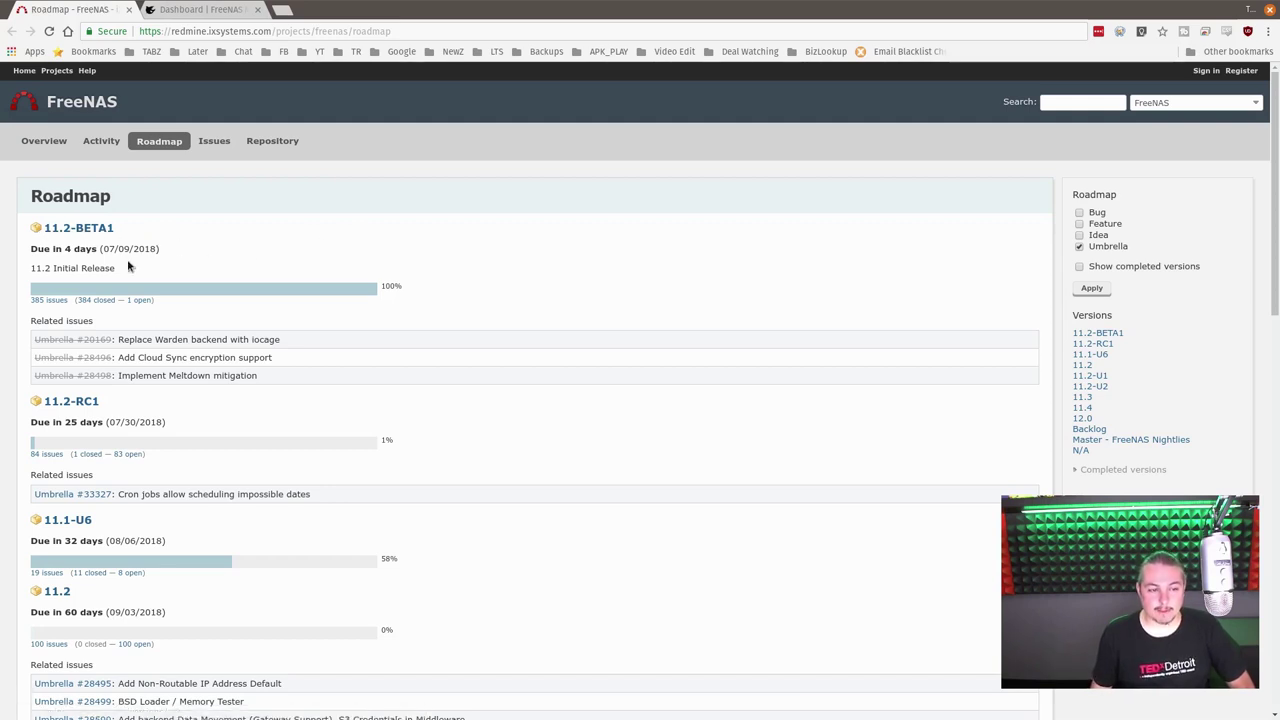
Step: Highlight the 11.2-BETA1 due date and the Cloud Sync encryption issue, then switch to the FreeNAS dashboard
{"action": "left_click_drag", "start_coordinate": [97, 249], "coordinate": [155, 258]}
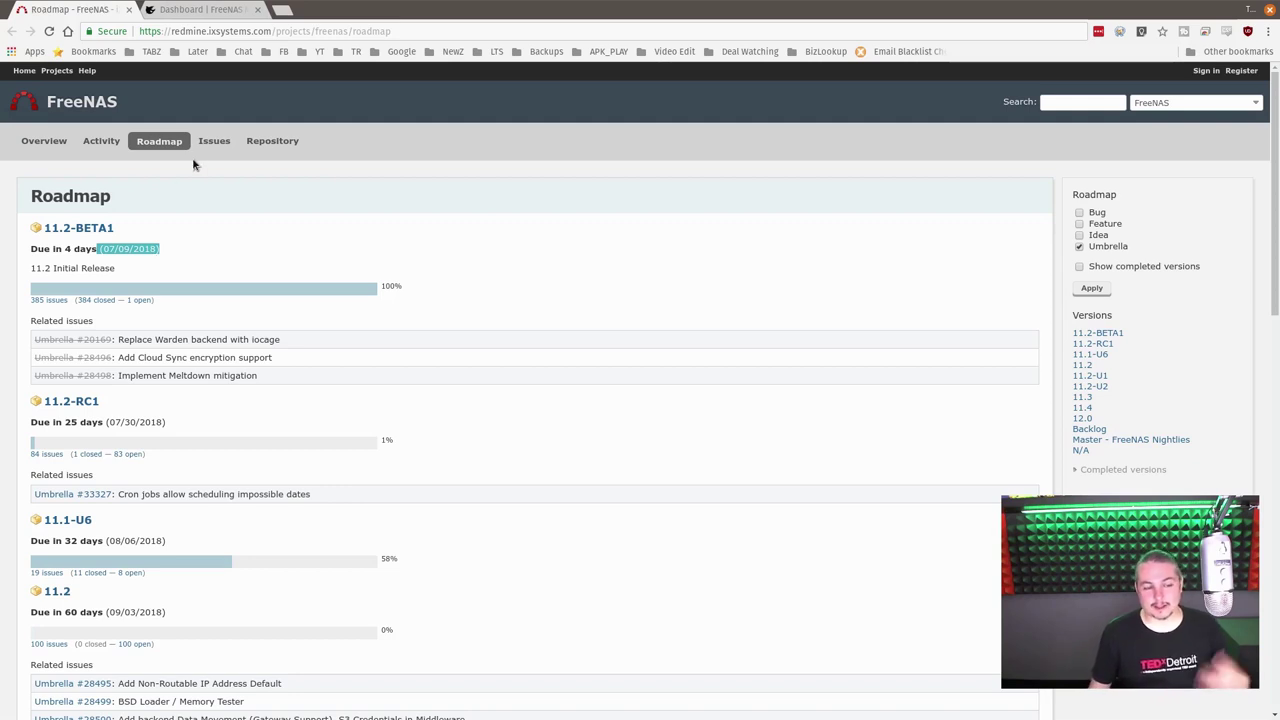
{"action": "left_click", "coordinate": [163, 258]}
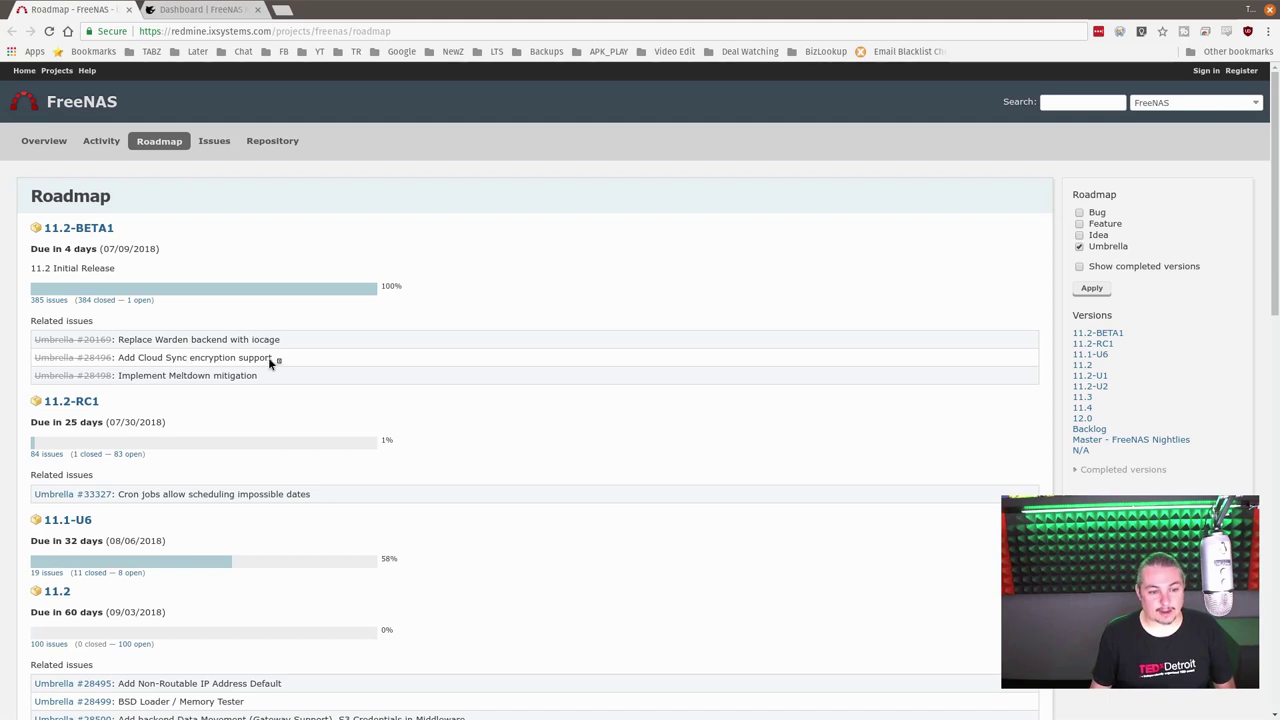
{"action": "left_click_drag", "start_coordinate": [118, 358], "coordinate": [171, 378]}
{"action": "left_click", "coordinate": [171, 378]}
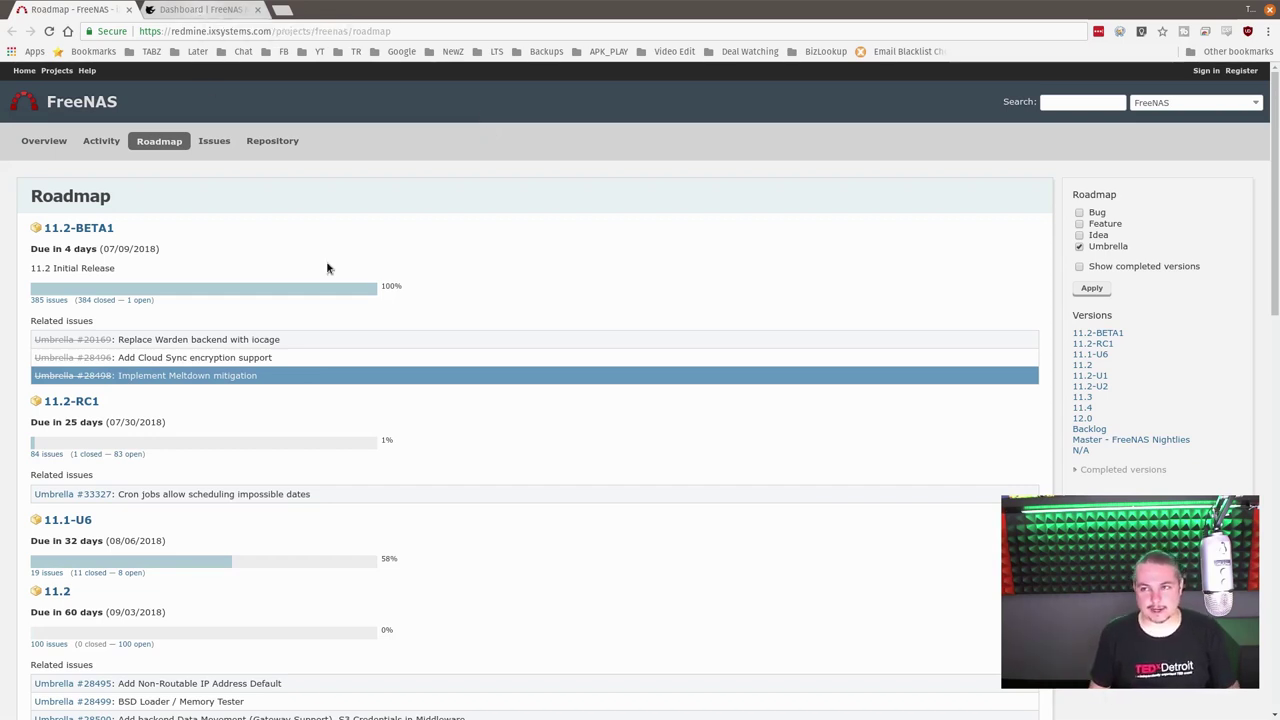
{"action": "left_click", "coordinate": [207, 12]}
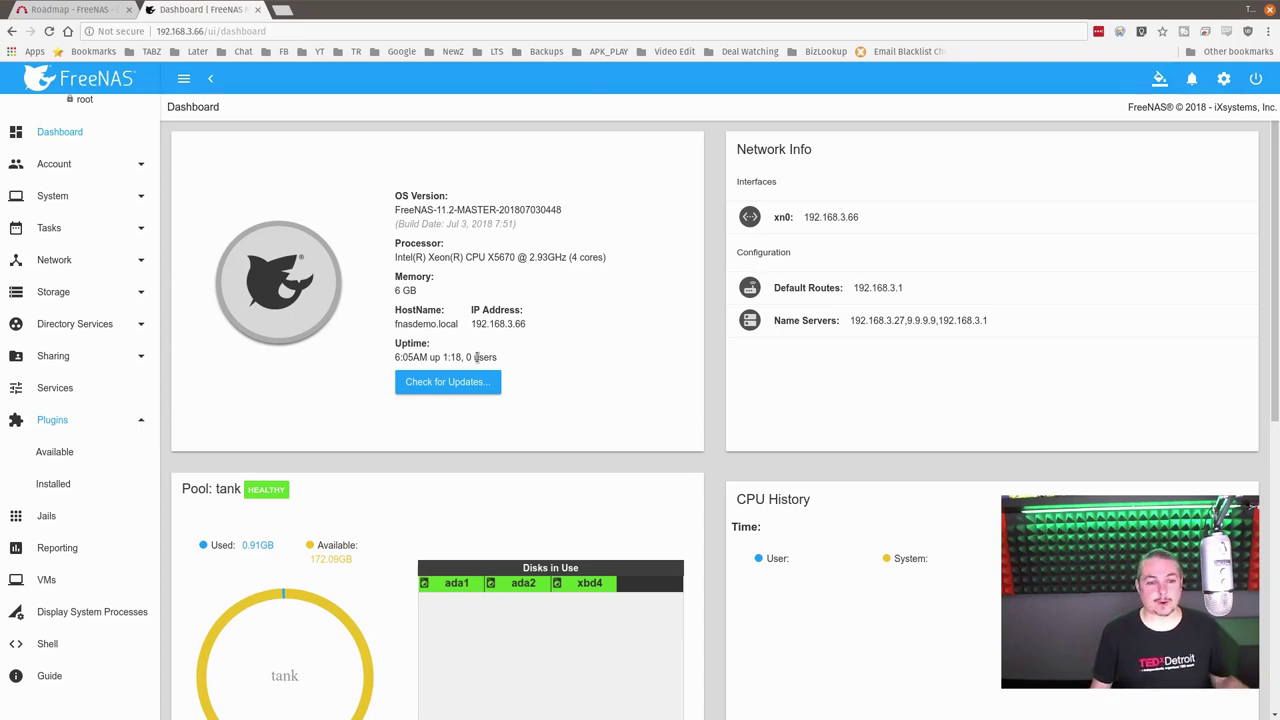
Step: Highlight the FreeNAS-11.2-MASTER build version string, then bring up the browser's page context menu
{"action": "left_click_drag", "start_coordinate": [393, 211], "coordinate": [476, 229]}
{"action": "left_click", "coordinate": [462, 228]}
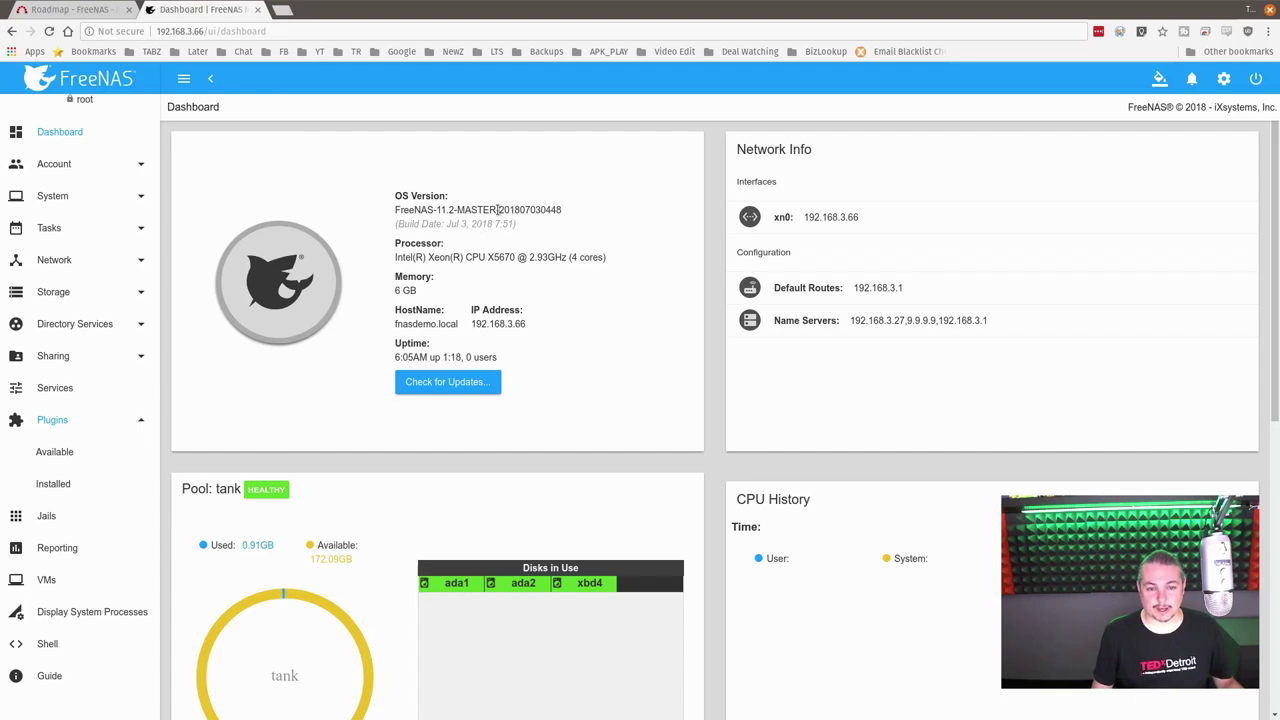
{"action": "left_click_drag", "start_coordinate": [409, 212], "coordinate": [548, 211]}
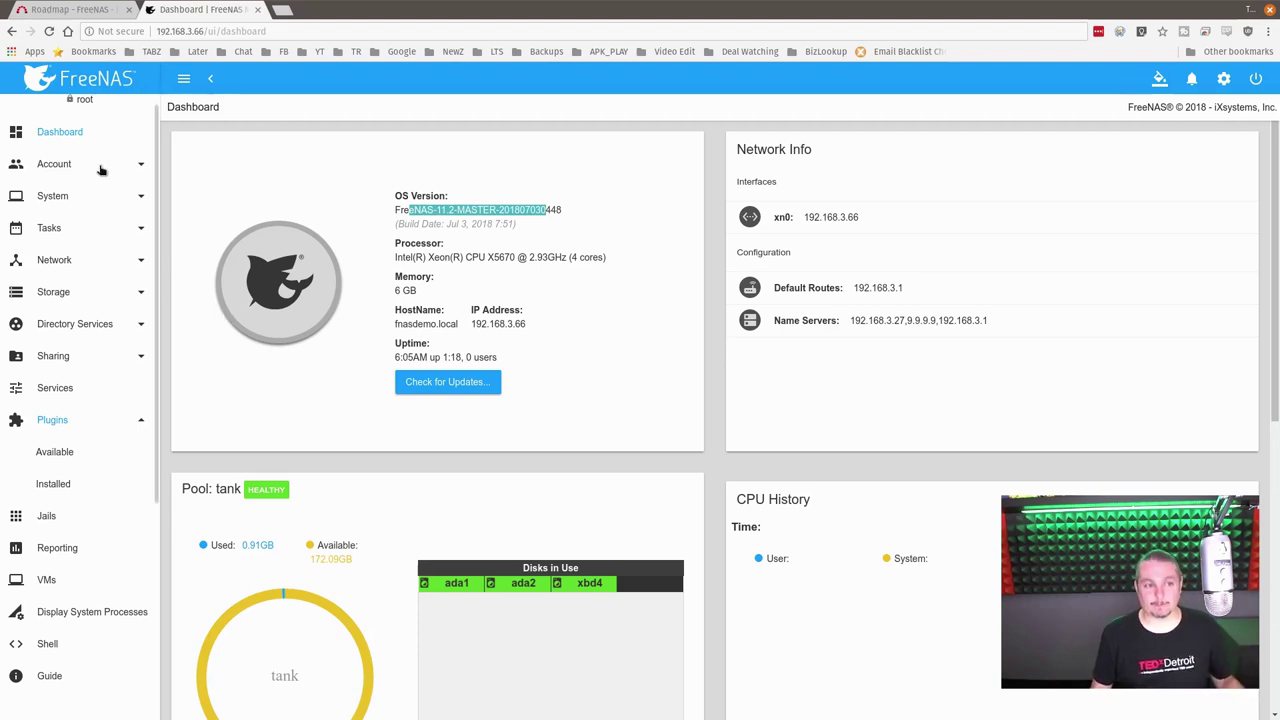
{"action": "scroll", "coordinate": [569, 326], "scroll_direction": "down", "scroll_amount": 1}
{"action": "scroll", "coordinate": [557, 361], "scroll_direction": "down", "scroll_amount": 1}
{"action": "scroll", "coordinate": [557, 361], "scroll_direction": "up", "scroll_amount": 1}
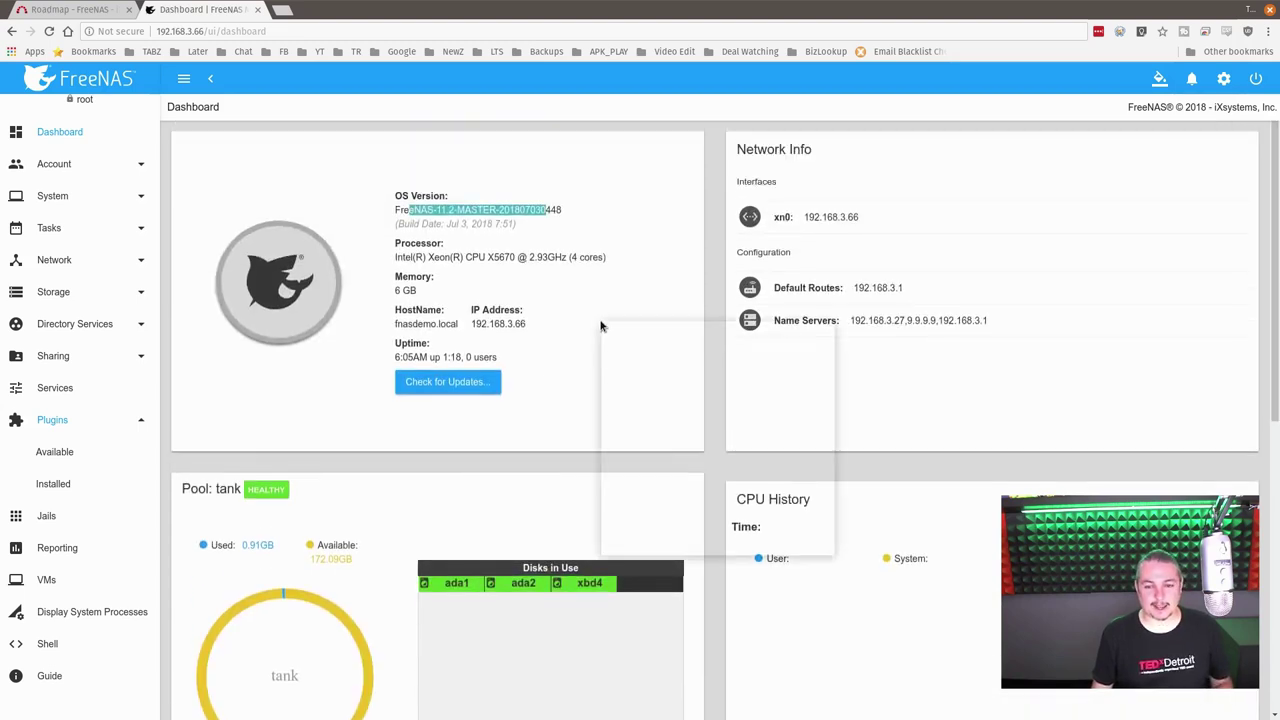
{"action": "right_click", "coordinate": [602, 324]}
{"action": "left_click", "coordinate": [683, 552]}
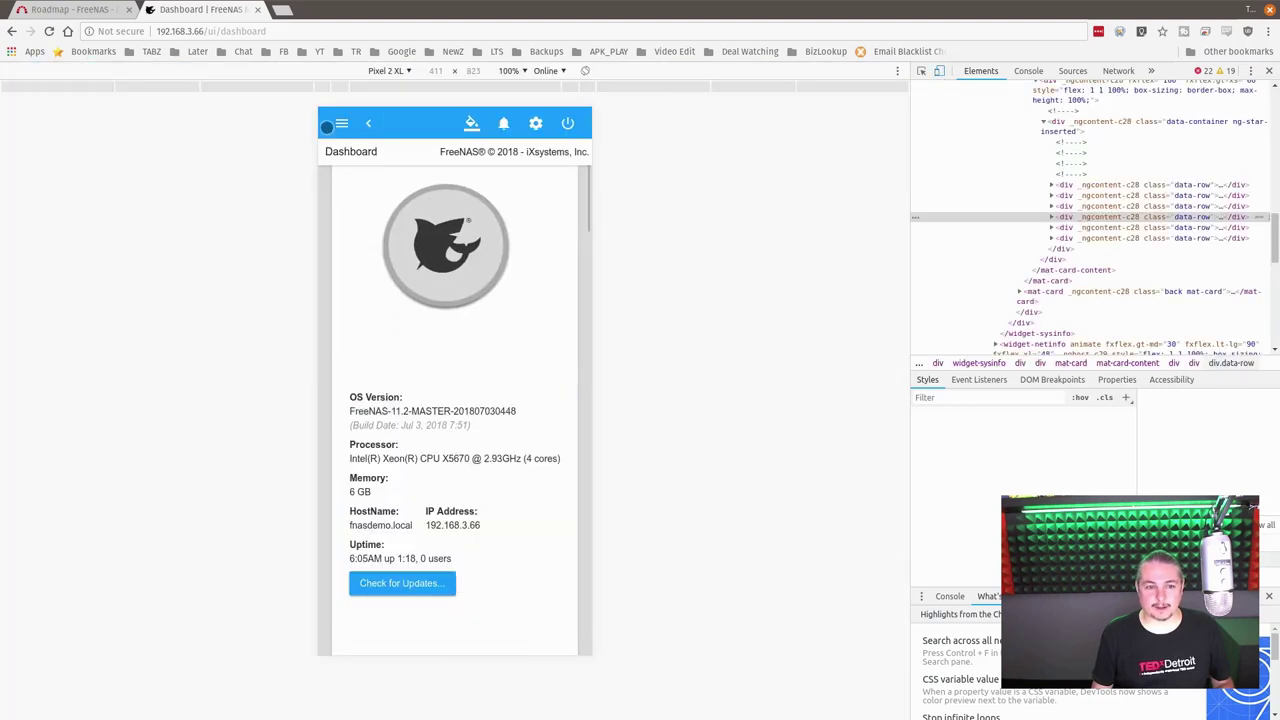
{"action": "left_click", "coordinate": [341, 122]}
{"action": "left_click", "coordinate": [362, 240]}
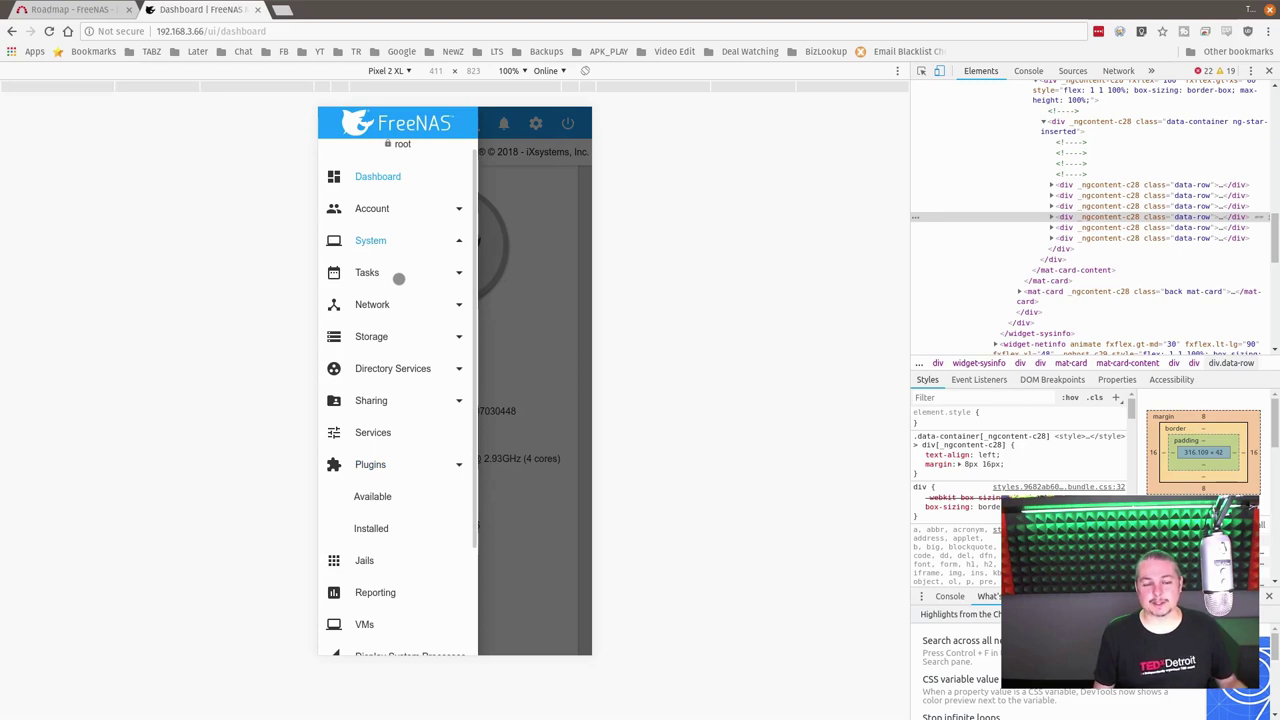
{"action": "left_click", "coordinate": [380, 276]}
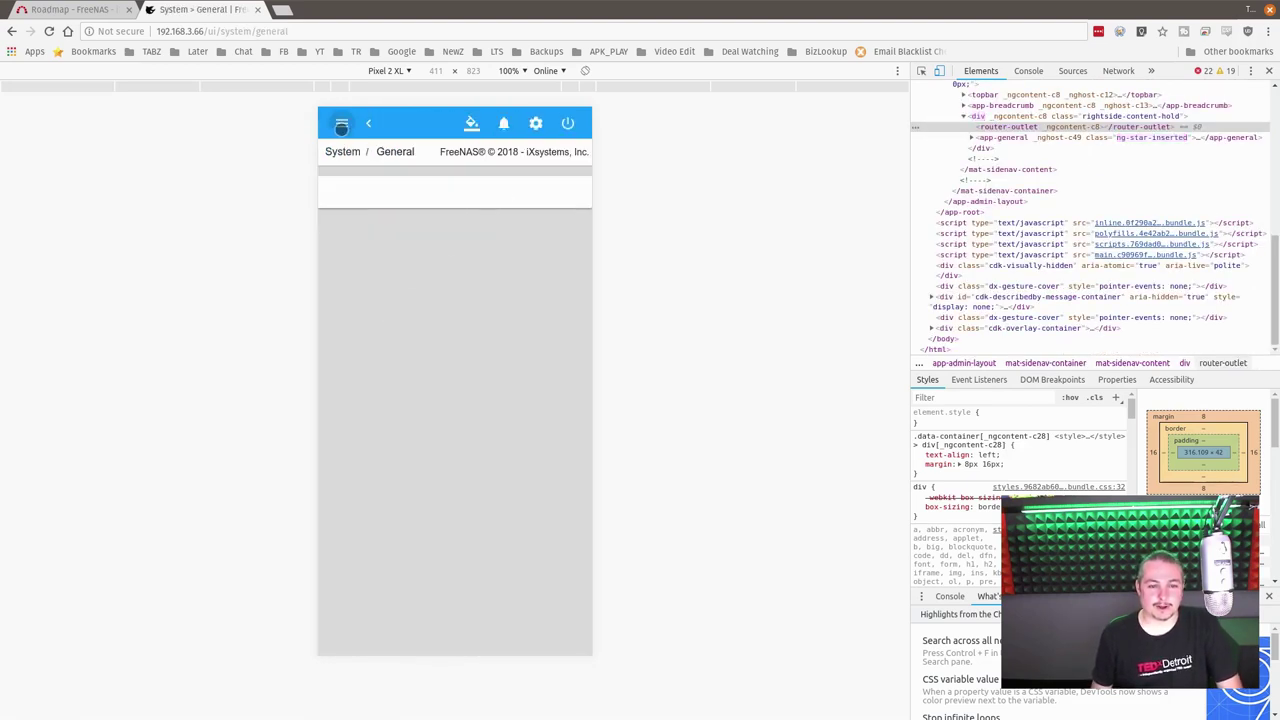
{"action": "left_click", "coordinate": [338, 124]}
{"action": "left_click", "coordinate": [341, 125]}
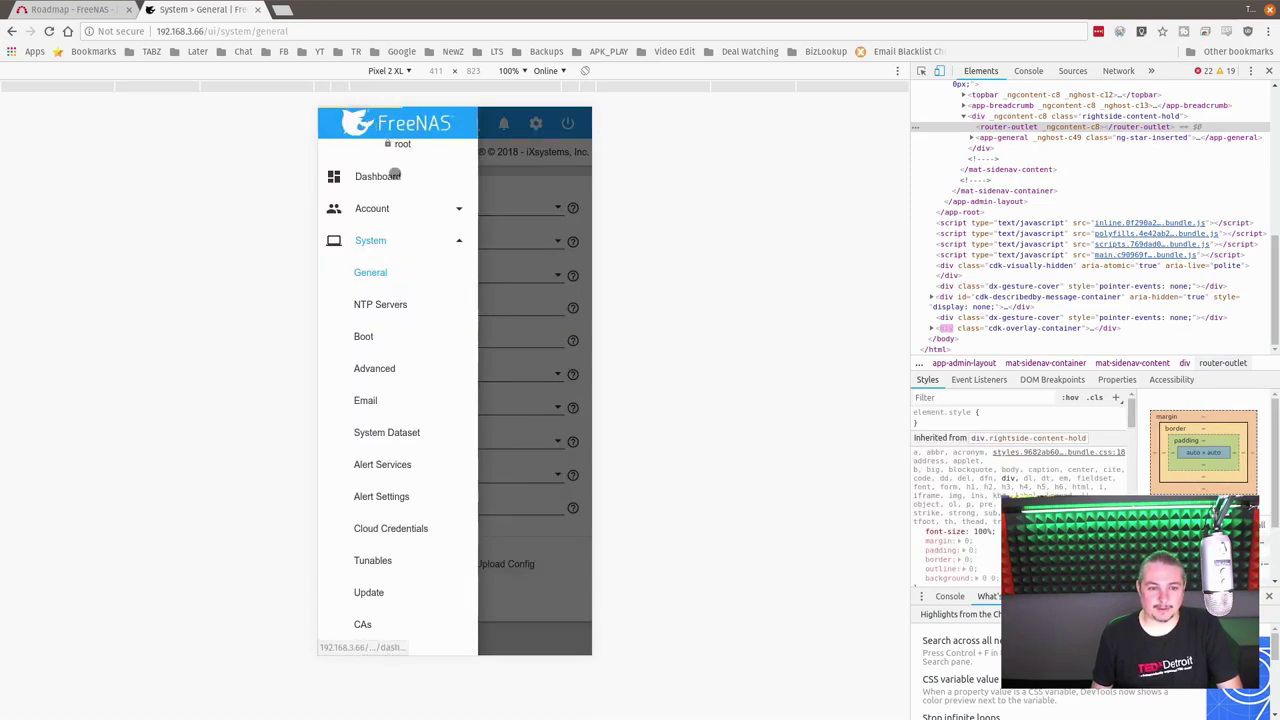
{"action": "left_click", "coordinate": [395, 175]}
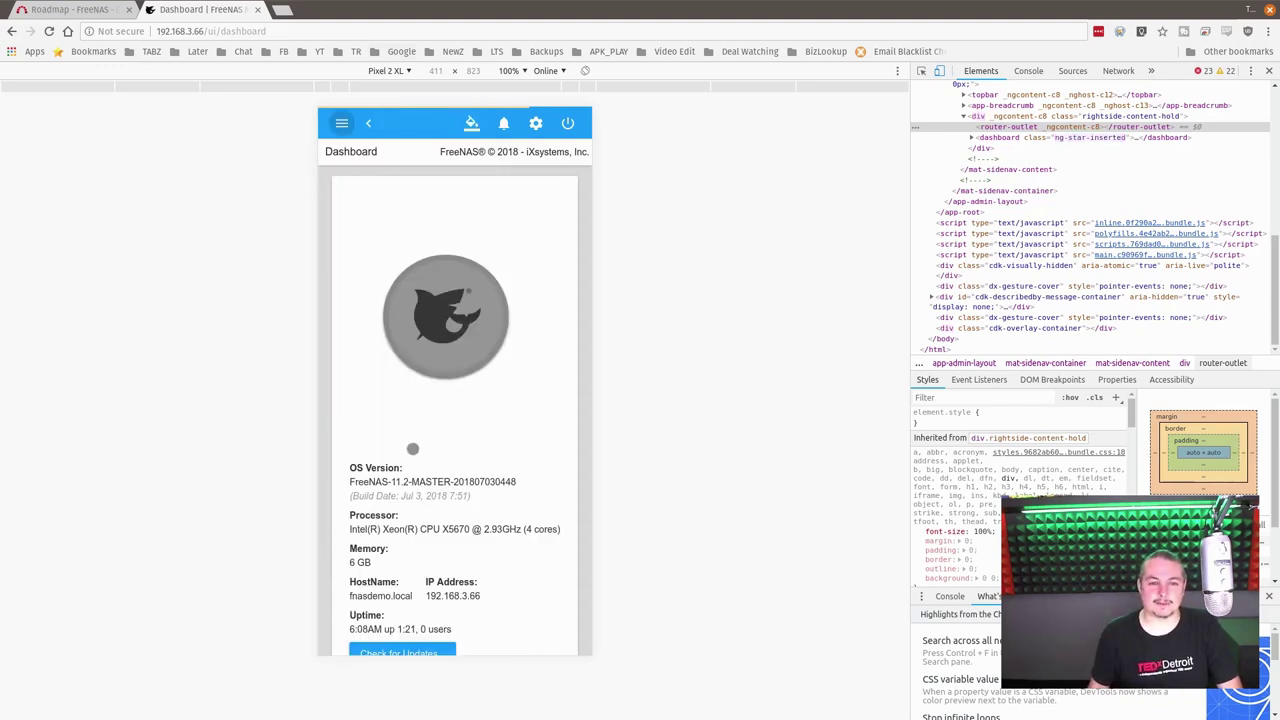
{"action": "scroll", "coordinate": [443, 412], "scroll_direction": "down", "scroll_amount": 4}
{"action": "scroll", "coordinate": [443, 418], "scroll_direction": "down", "scroll_amount": 8}
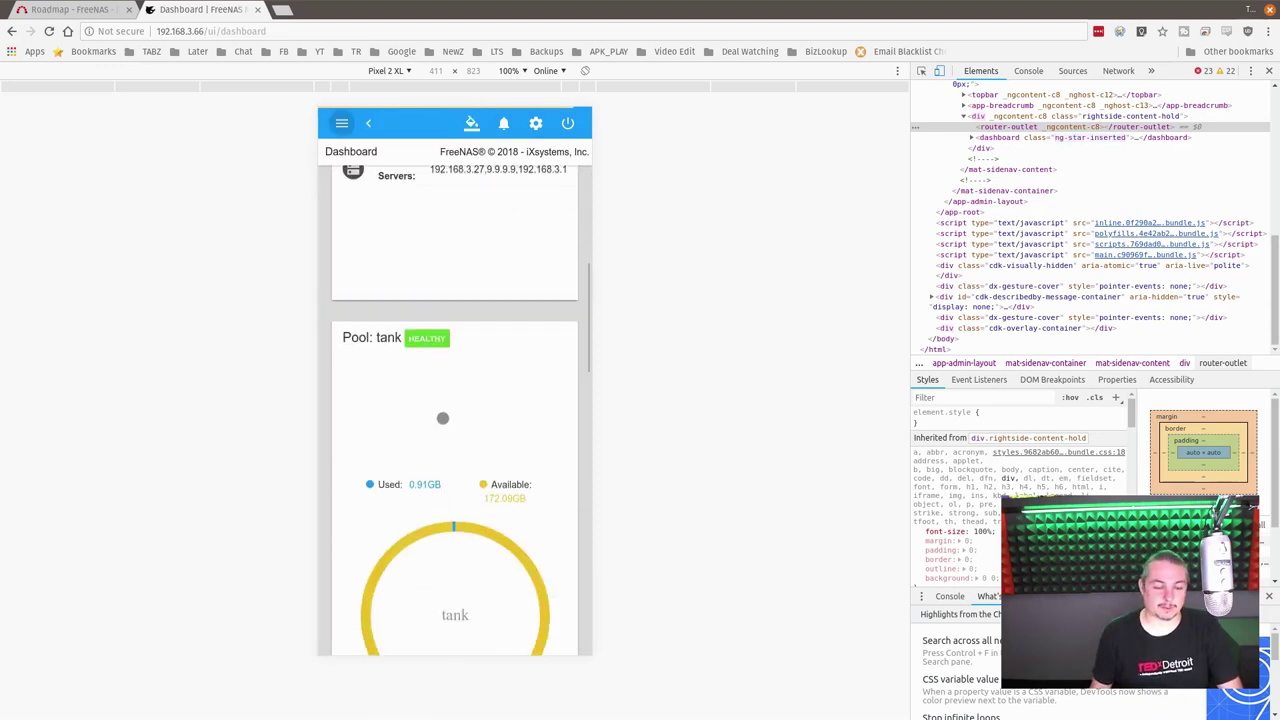
{"action": "scroll", "coordinate": [517, 417], "scroll_direction": "down", "scroll_amount": 3}
{"action": "scroll", "coordinate": [509, 540], "scroll_direction": "up", "scroll_amount": 7}
{"action": "scroll", "coordinate": [510, 542], "scroll_direction": "up", "scroll_amount": 4}
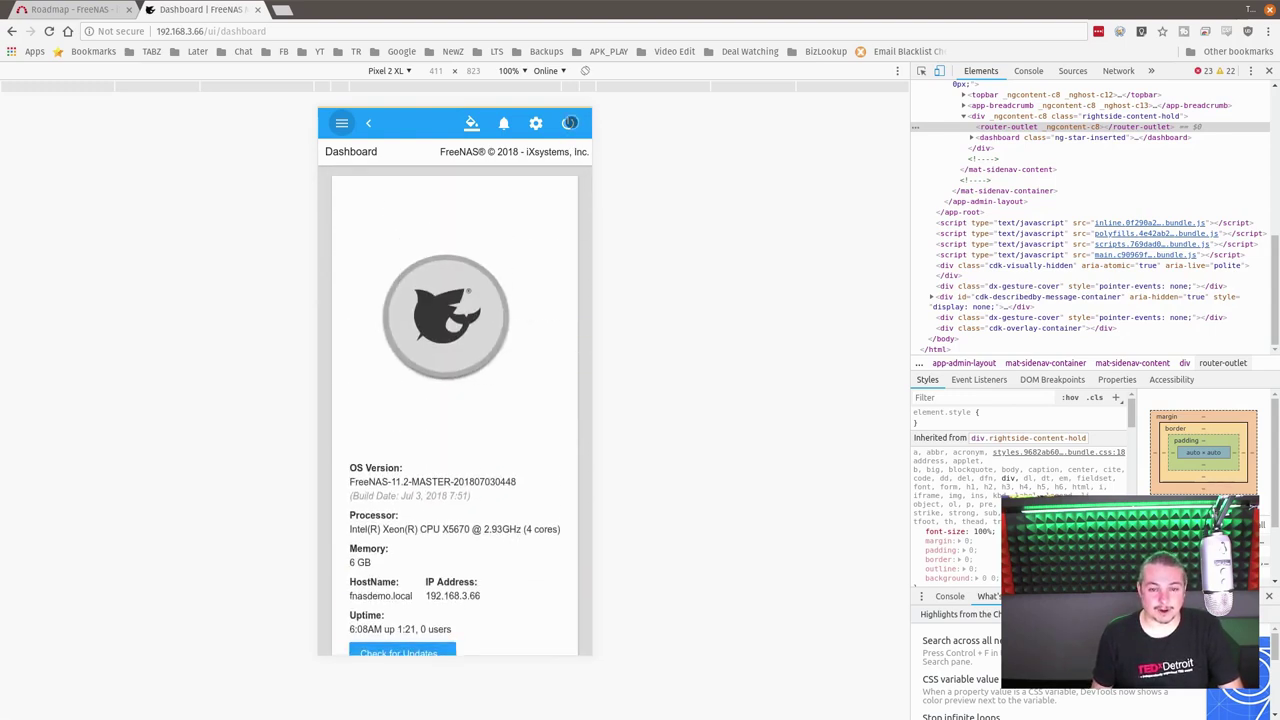
{"action": "left_click", "coordinate": [569, 123]}
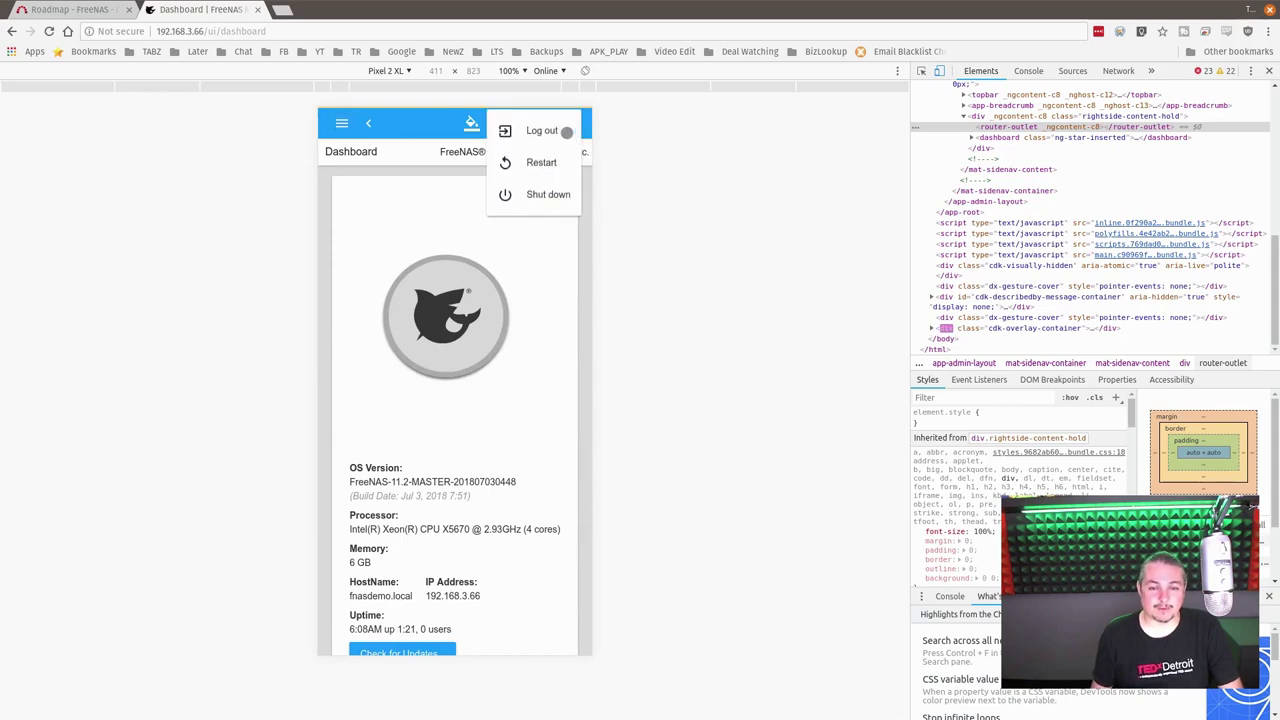
{"action": "left_click", "coordinate": [557, 301]}
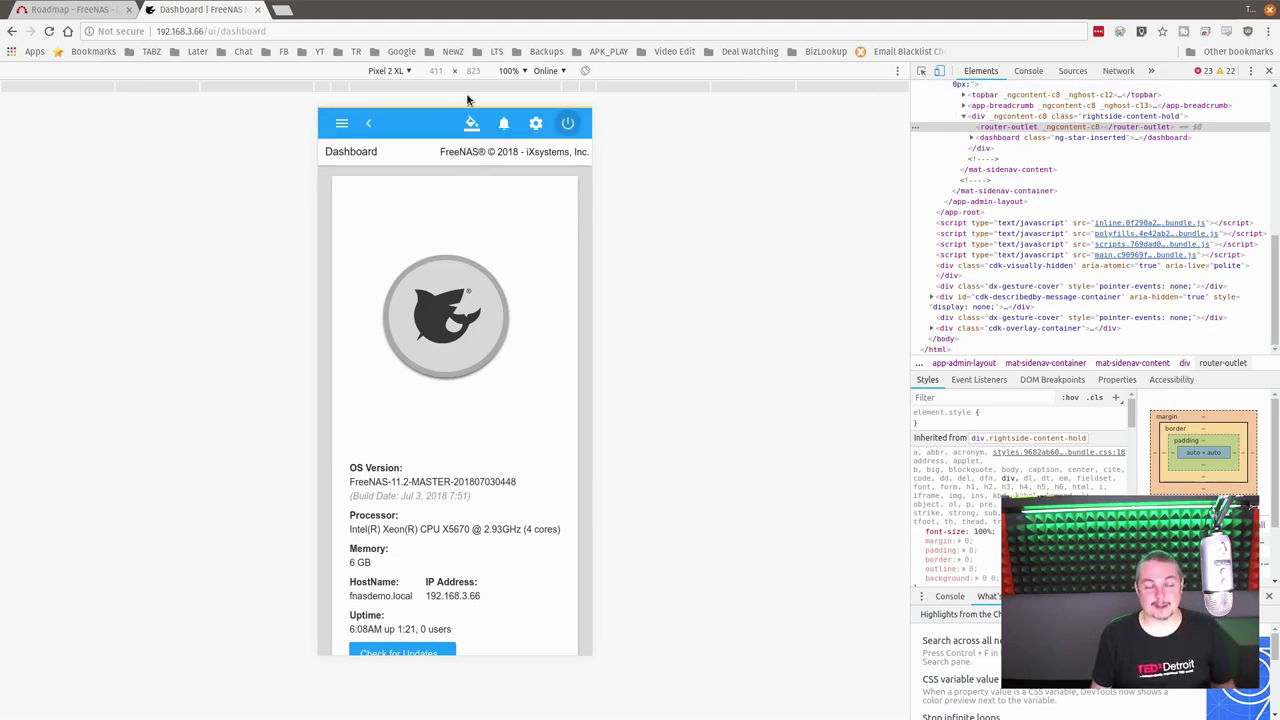
{"action": "left_click", "coordinate": [1267, 71]}
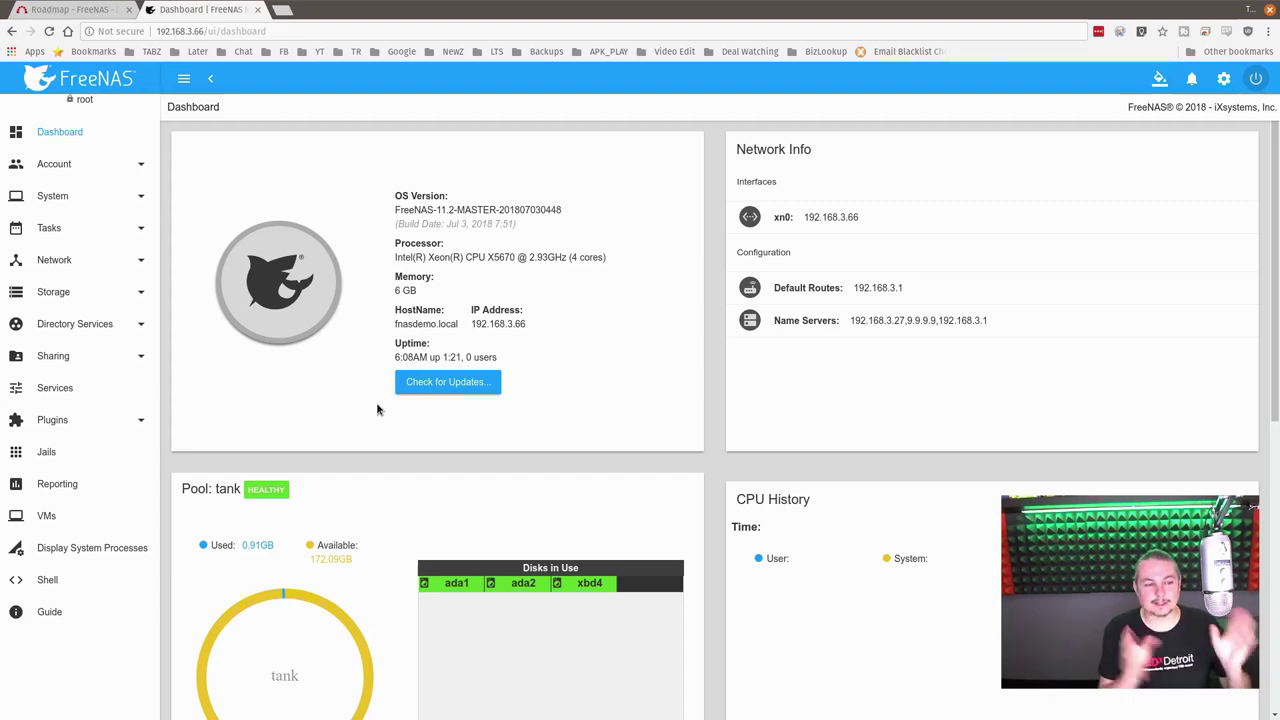
{"action": "left_click", "coordinate": [140, 165]}
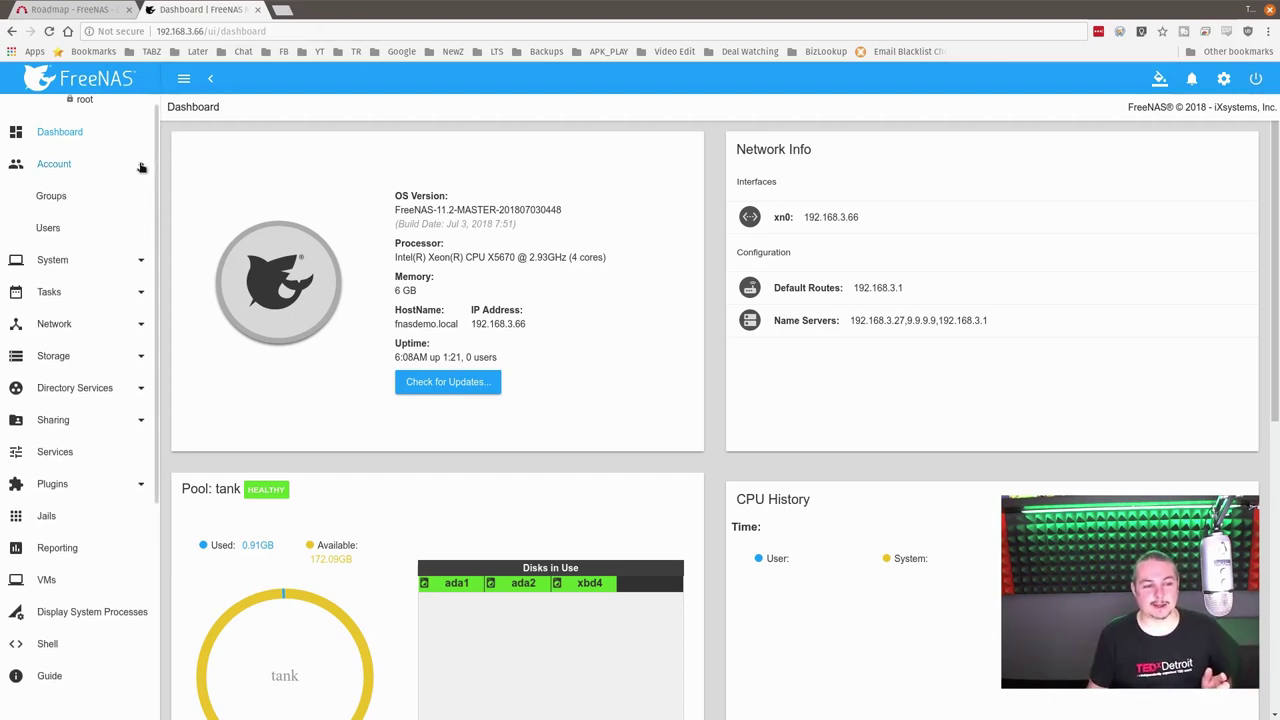
{"action": "left_click", "coordinate": [142, 267]}
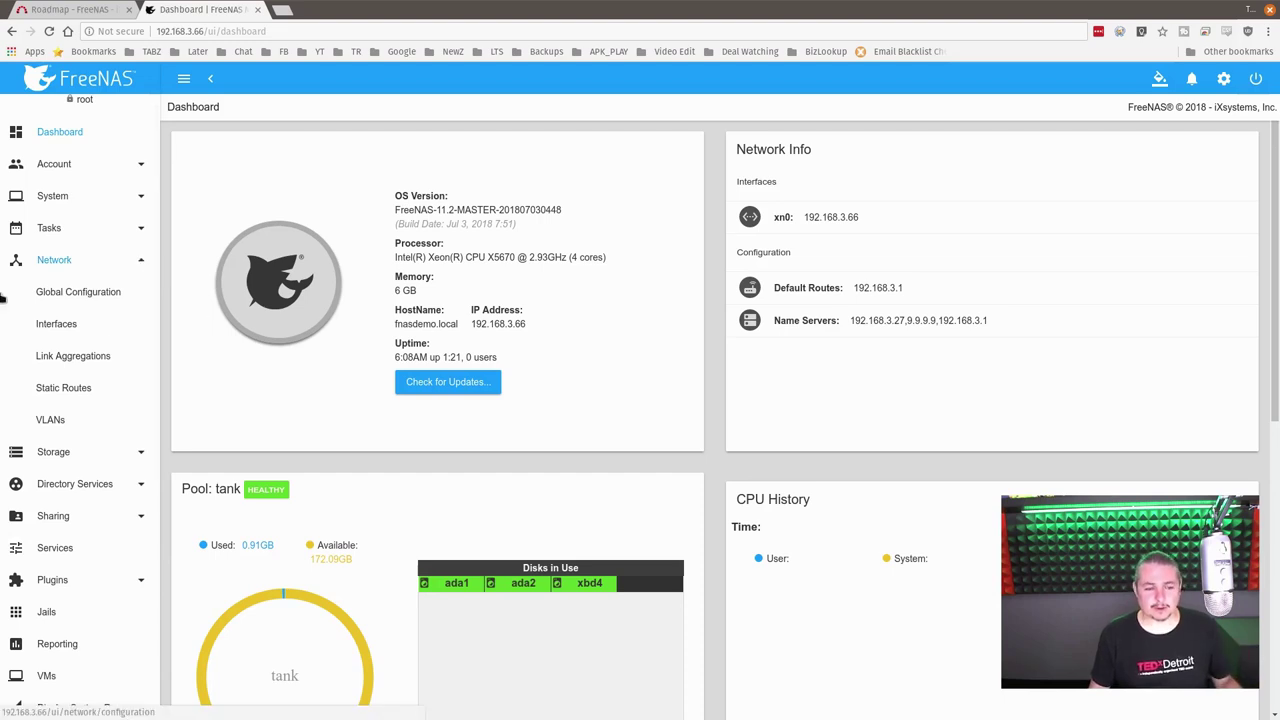
{"action": "left_click", "coordinate": [112, 455]}
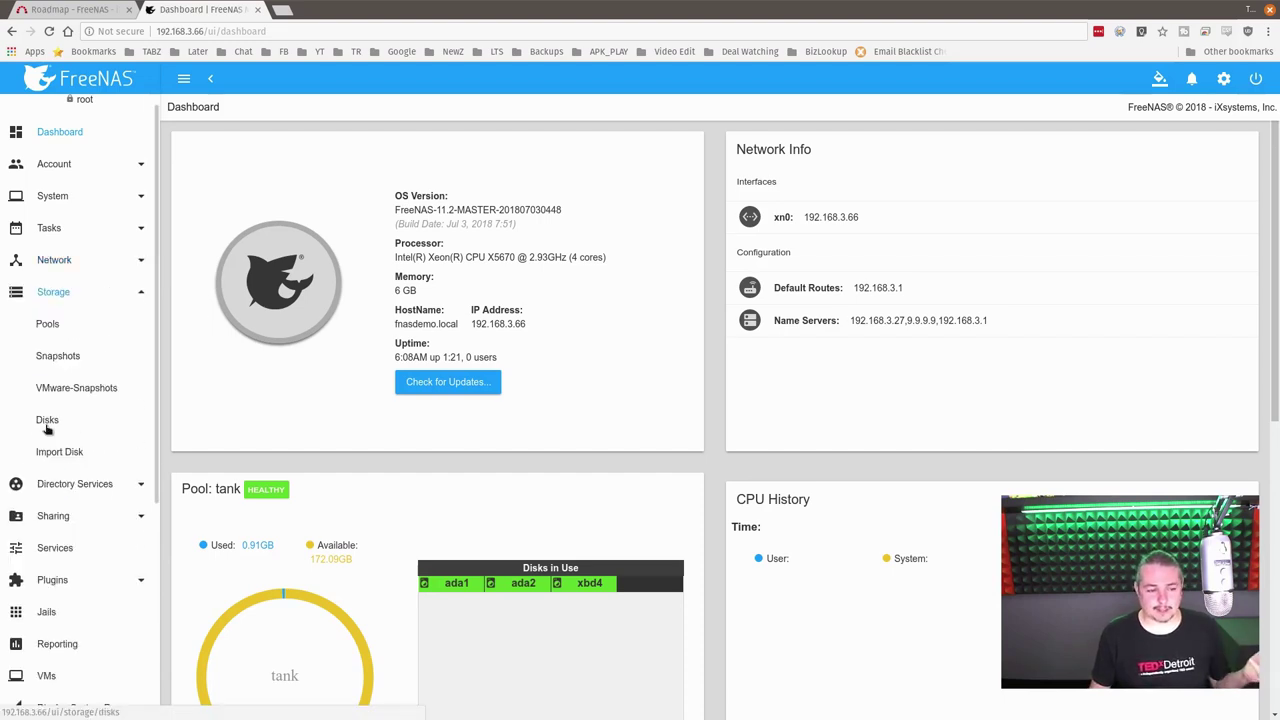
{"action": "left_click", "coordinate": [47, 424]}
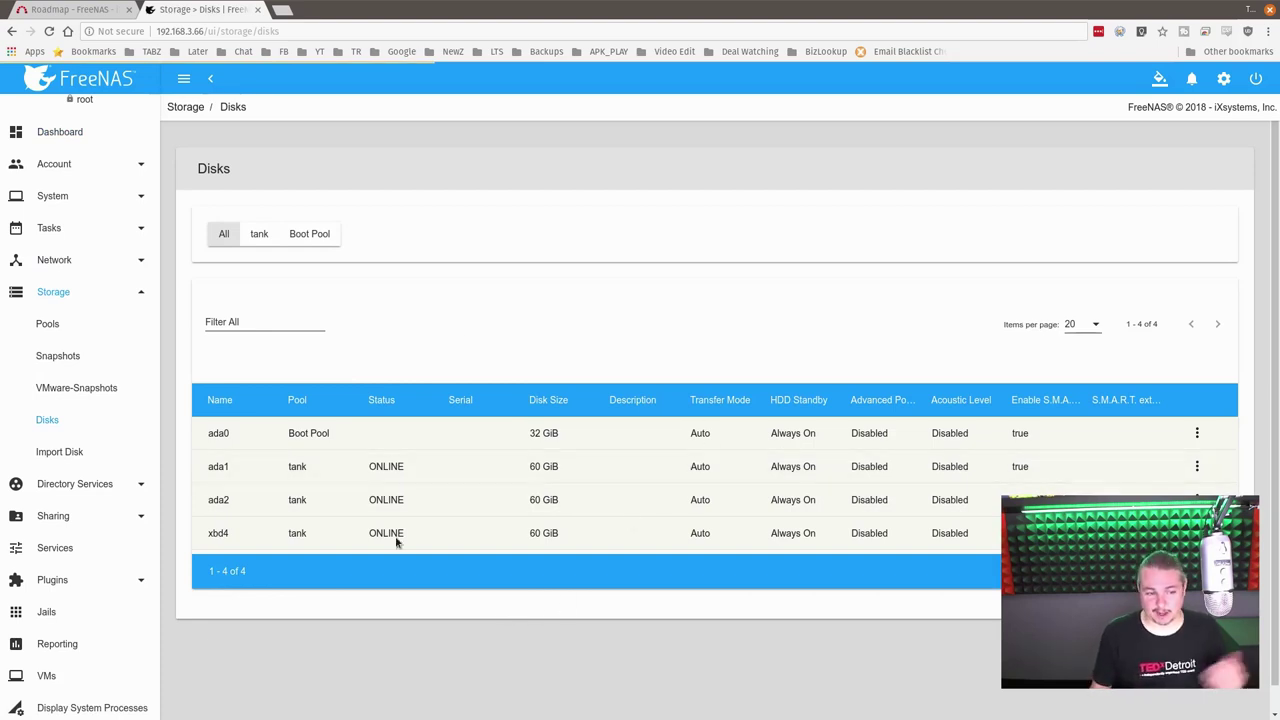
Step: Return to the dashboard, look over the pool, CPU, memory and load widgets, then open Services
{"action": "left_click", "coordinate": [82, 132]}
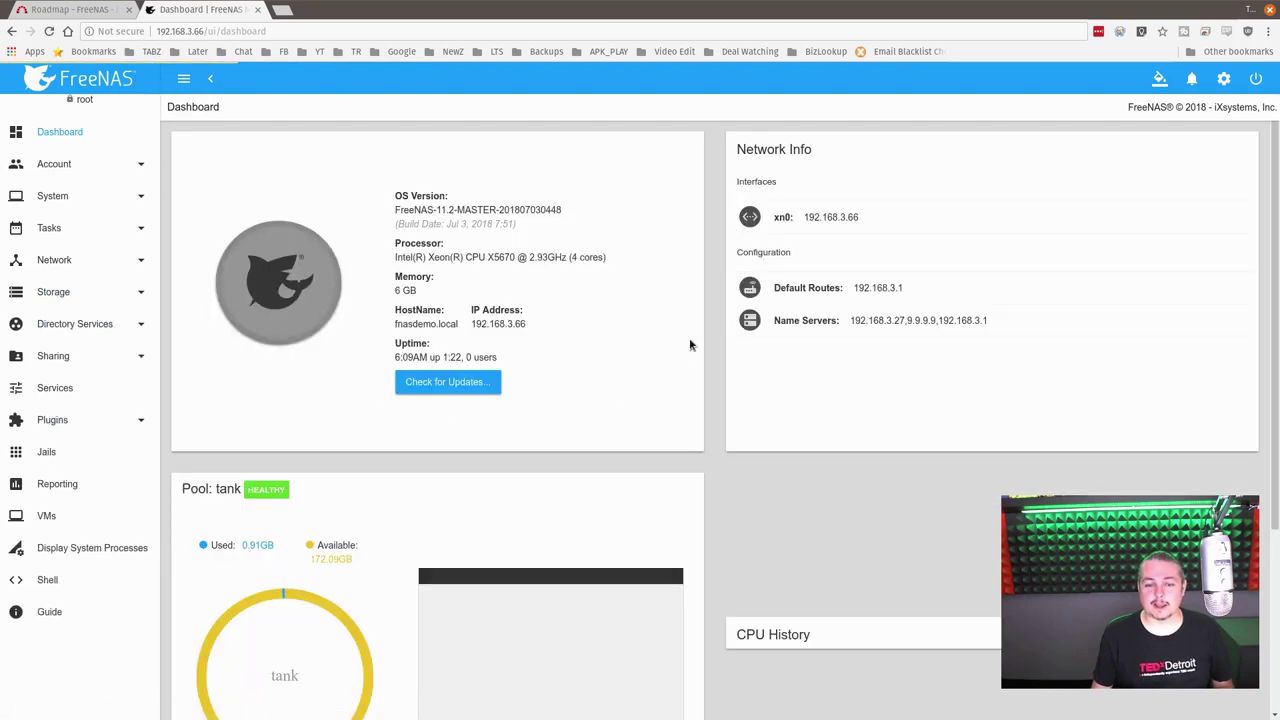
{"action": "scroll", "coordinate": [481, 513], "scroll_direction": "down", "scroll_amount": 1}
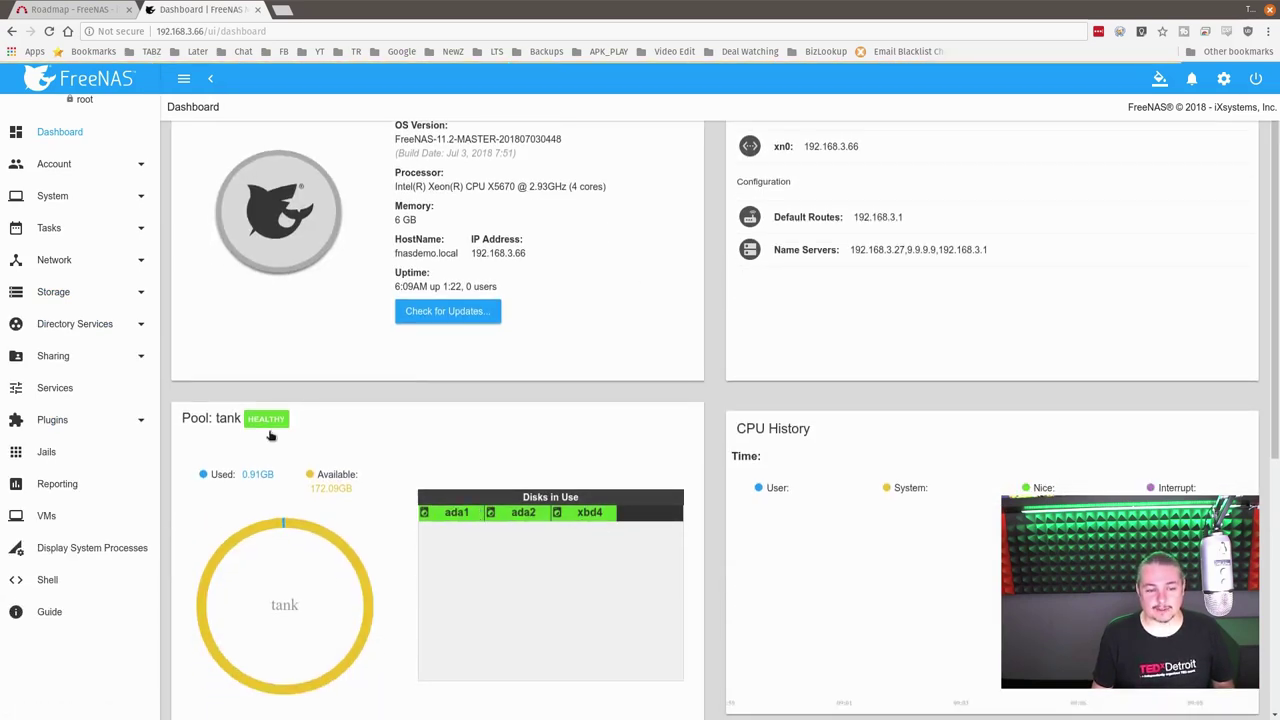
{"action": "scroll", "coordinate": [492, 517], "scroll_direction": "down", "scroll_amount": 1}
{"action": "scroll", "coordinate": [493, 517], "scroll_direction": "down", "scroll_amount": 1}
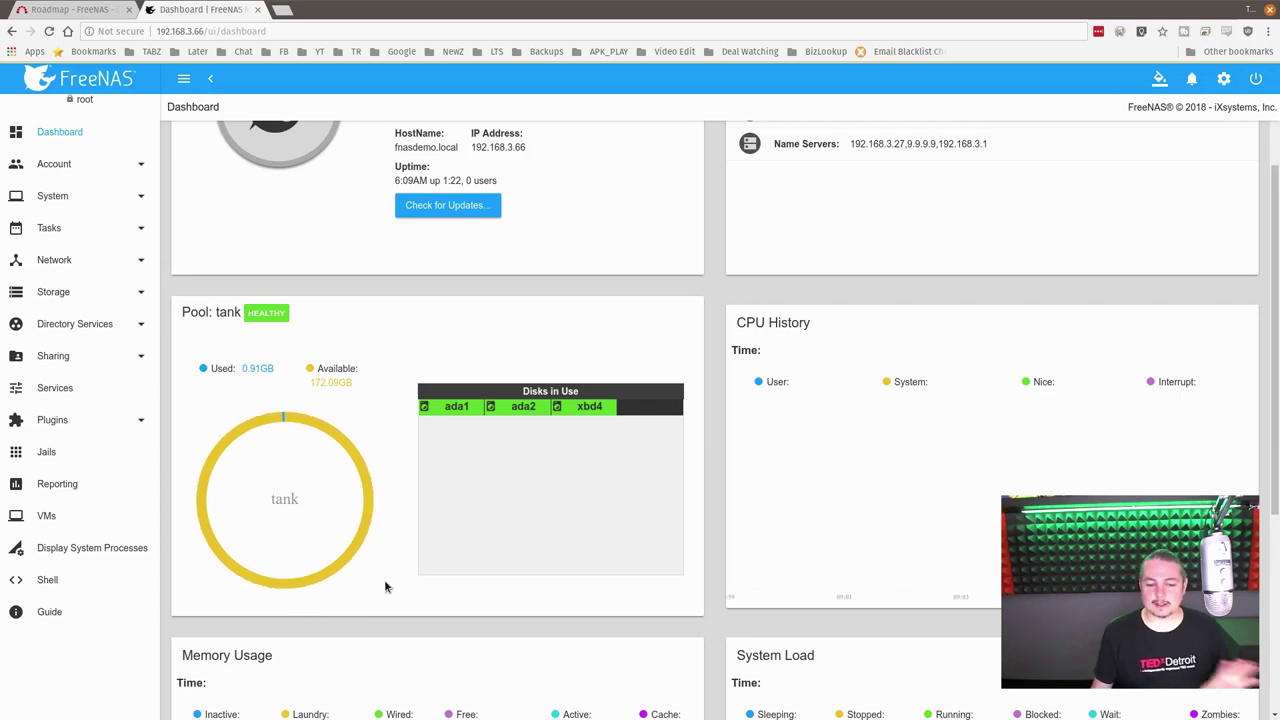
{"action": "scroll", "coordinate": [714, 457], "scroll_direction": "down", "scroll_amount": 3}
{"action": "scroll", "coordinate": [837, 457], "scroll_direction": "up", "scroll_amount": 7}
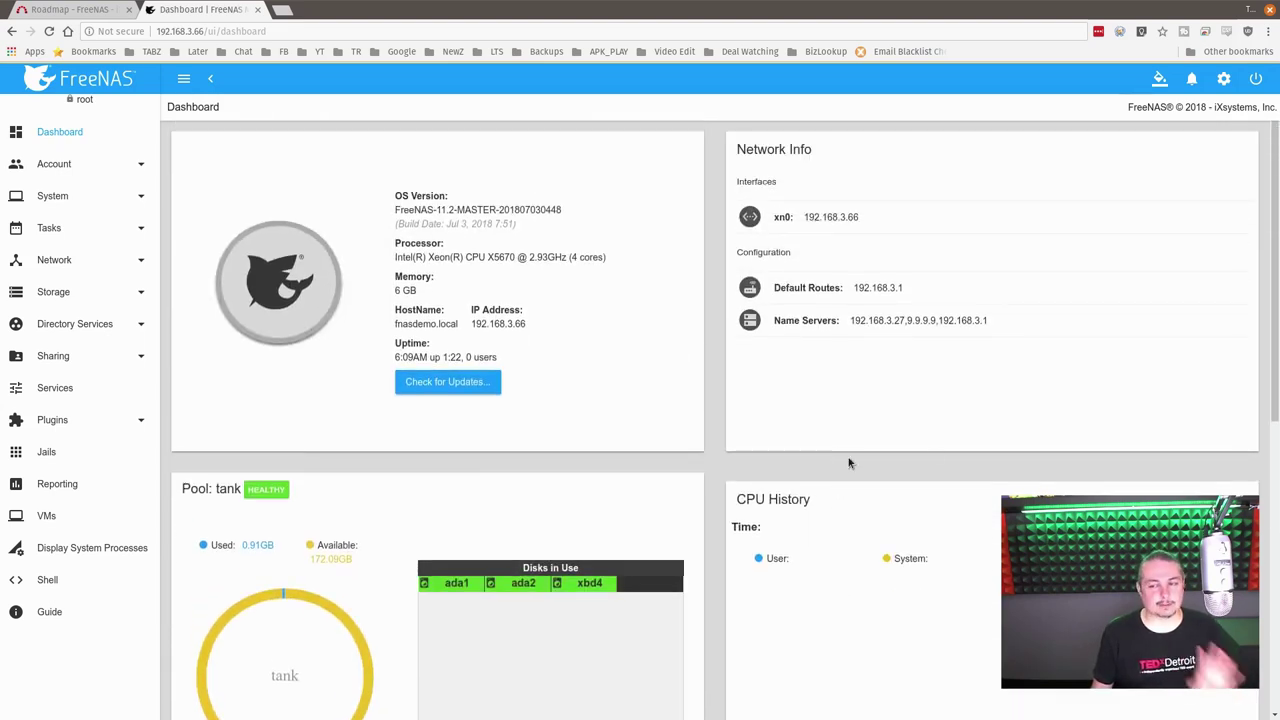
{"action": "scroll", "coordinate": [851, 470], "scroll_direction": "down", "scroll_amount": 8}
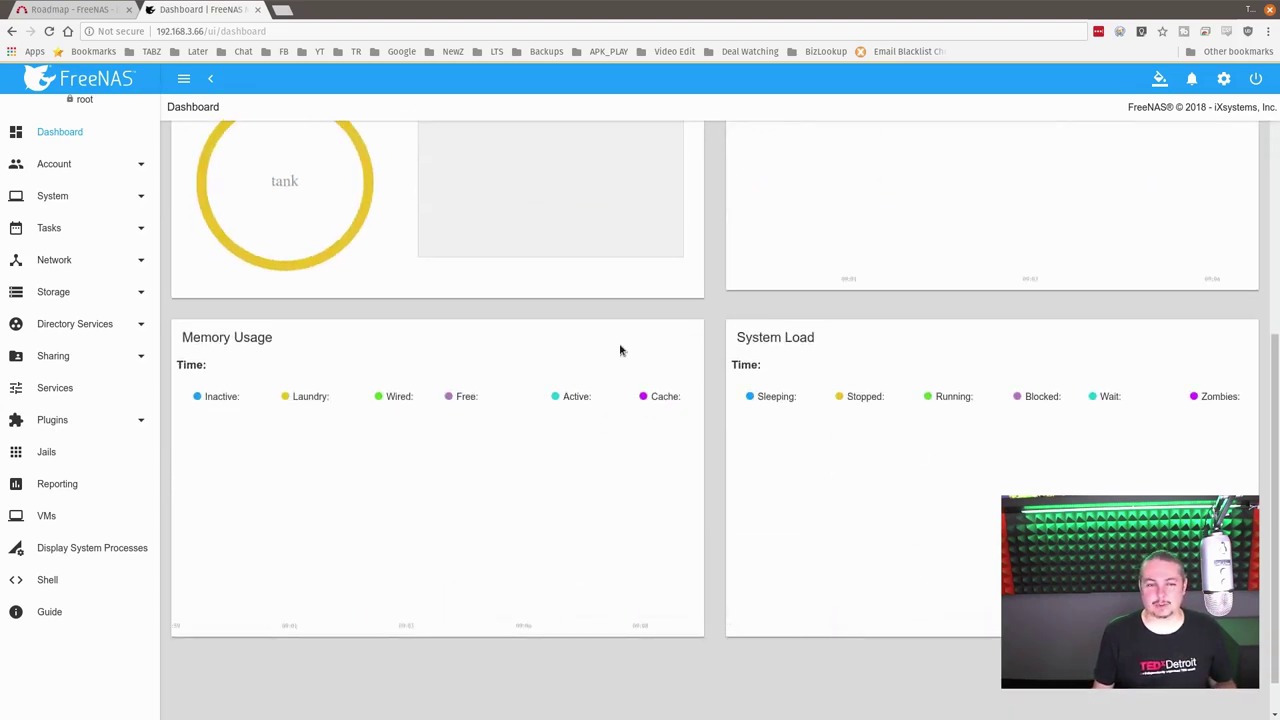
{"action": "scroll", "coordinate": [620, 347], "scroll_direction": "up", "scroll_amount": 3}
{"action": "scroll", "coordinate": [620, 347], "scroll_direction": "up", "scroll_amount": 5}
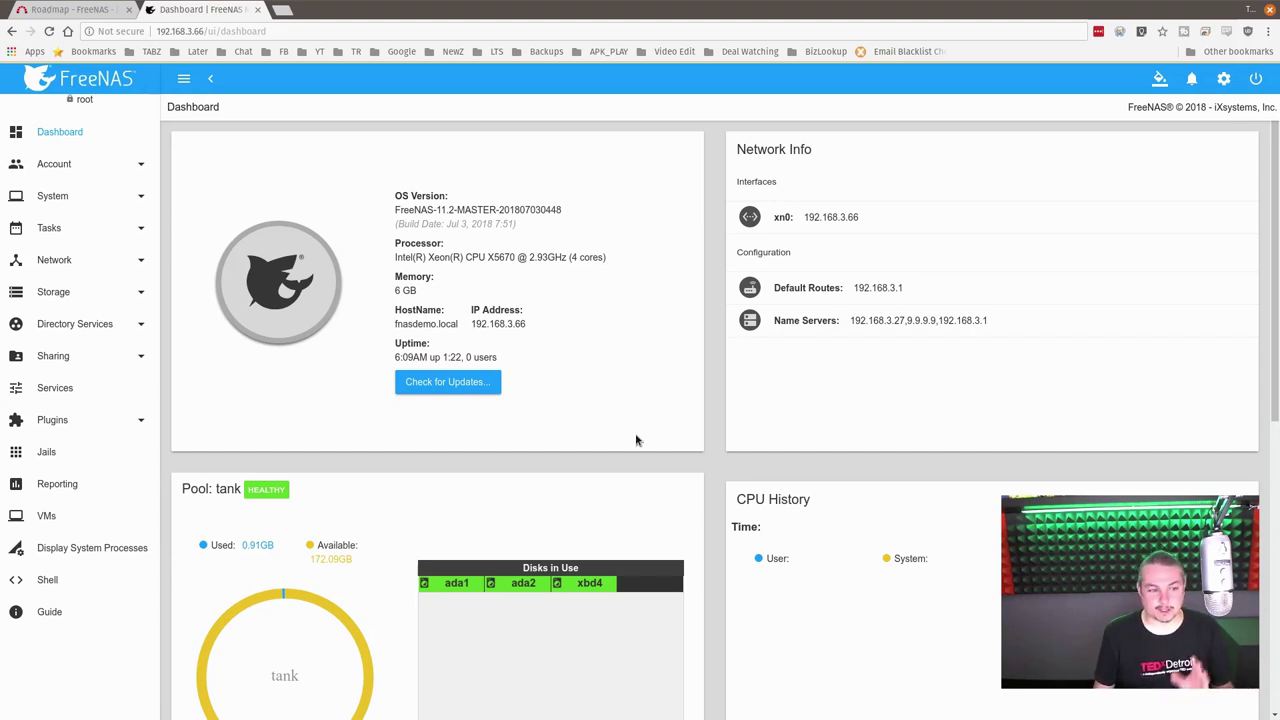
{"action": "left_click", "coordinate": [78, 390]}
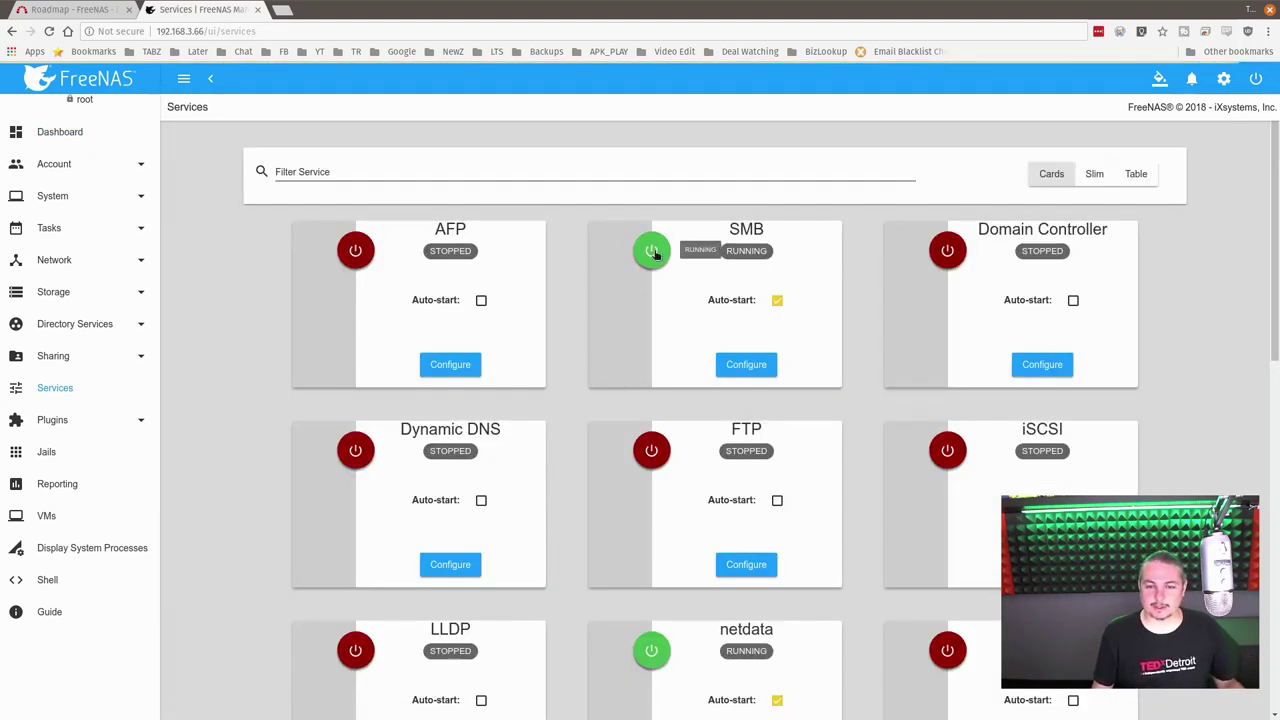
Step: Filter services by 'sm', clear the filter, and switch the list to slim then table view
{"action": "scroll", "coordinate": [591, 389], "scroll_direction": "down", "scroll_amount": 5}
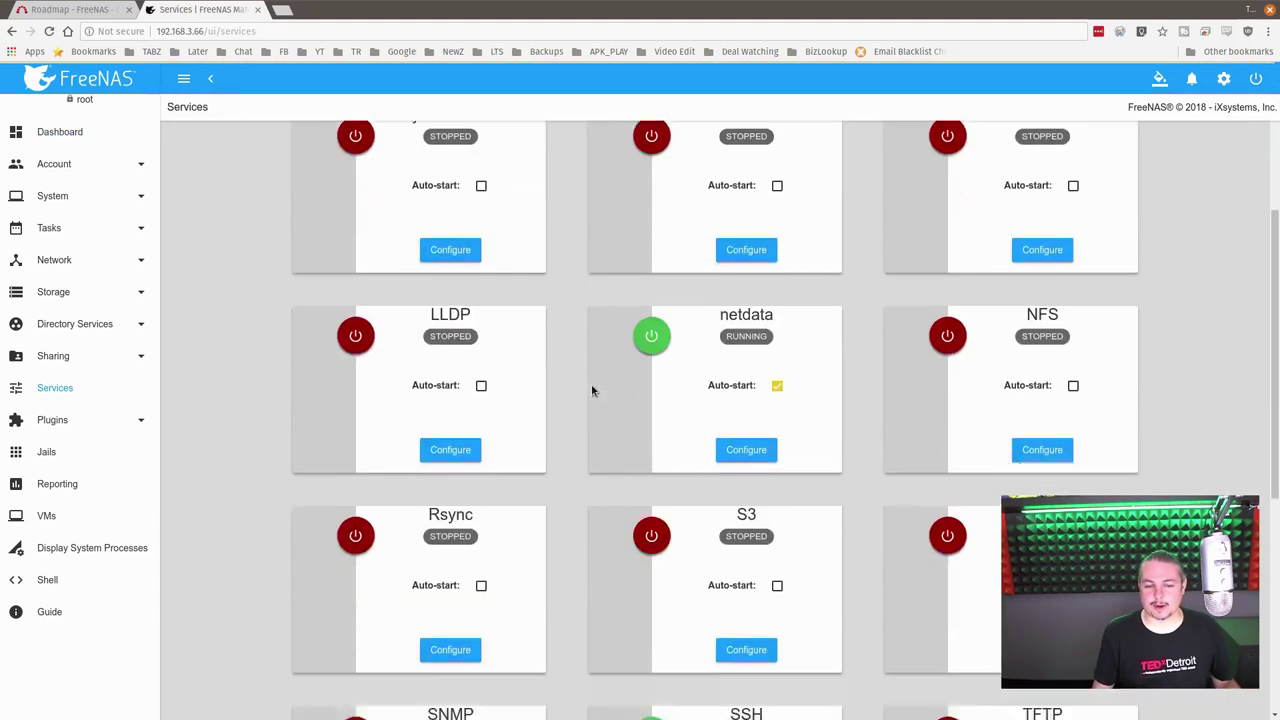
{"action": "scroll", "coordinate": [586, 397], "scroll_direction": "down", "scroll_amount": 3}
{"action": "scroll", "coordinate": [586, 449], "scroll_direction": "up", "scroll_amount": 7}
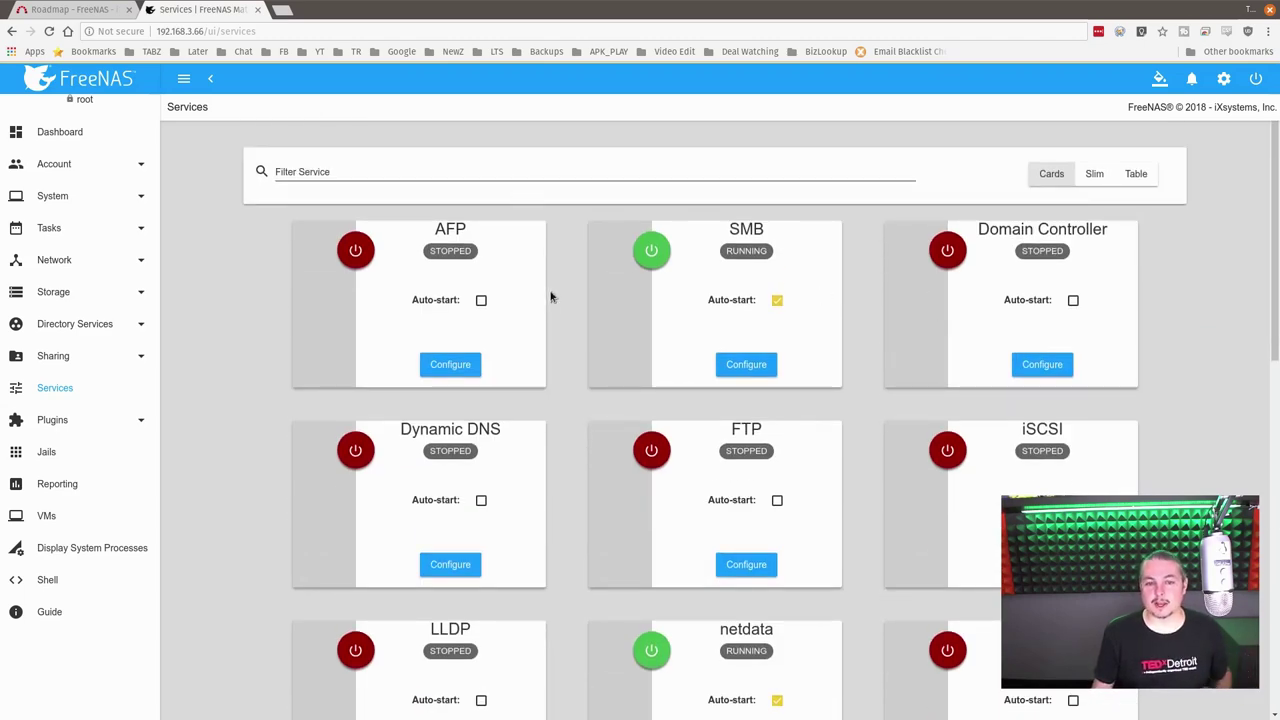
{"action": "left_click", "coordinate": [368, 174]}
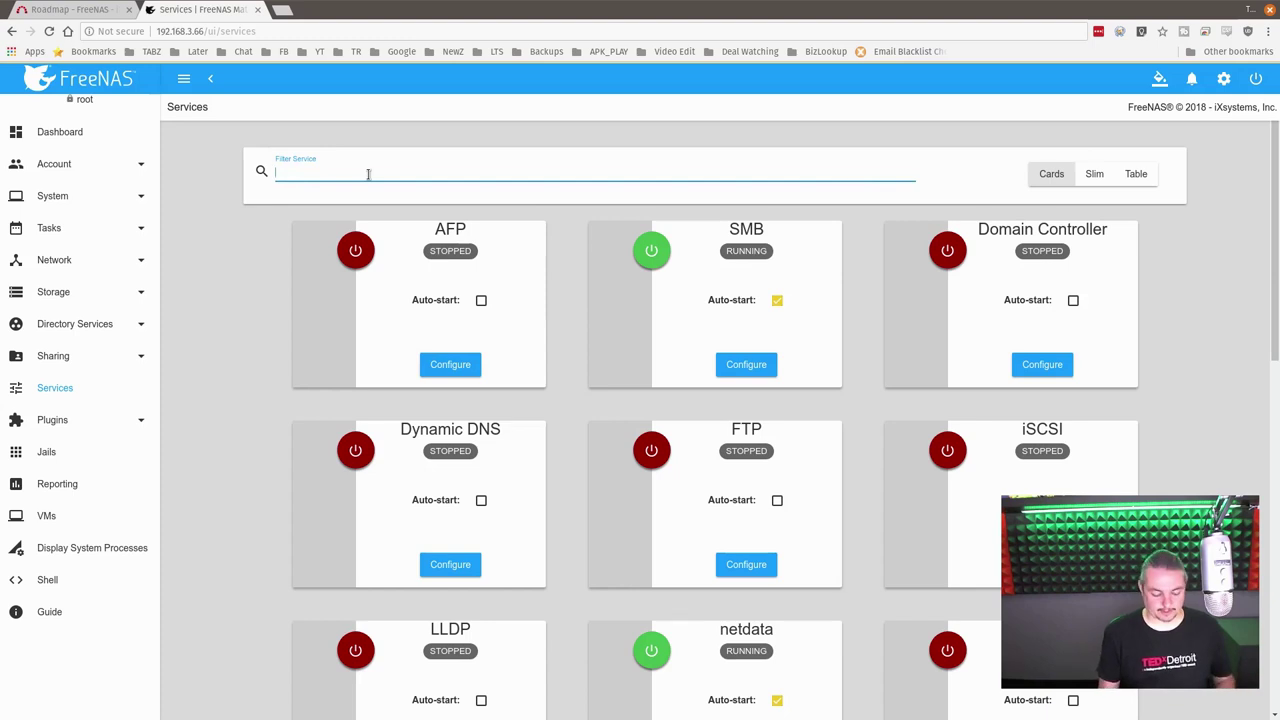
{"action": "type", "text": "sm"}
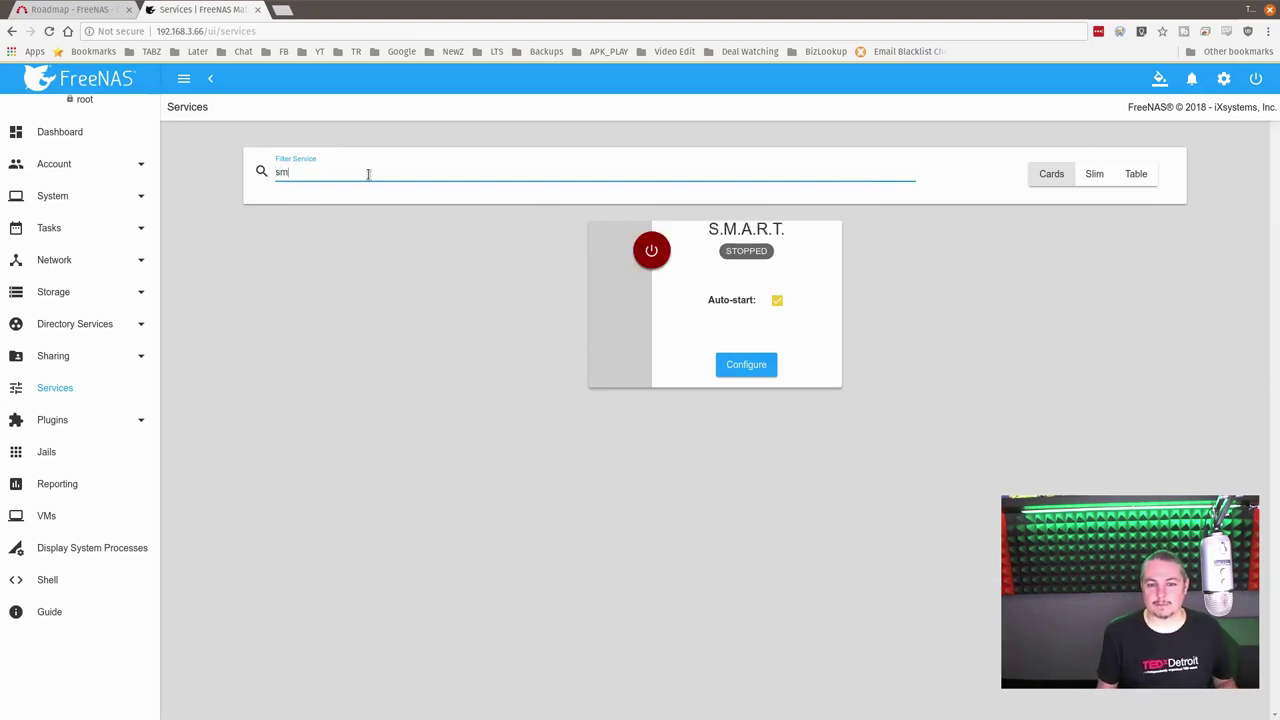
{"action": "key", "text": "BackSpace"}
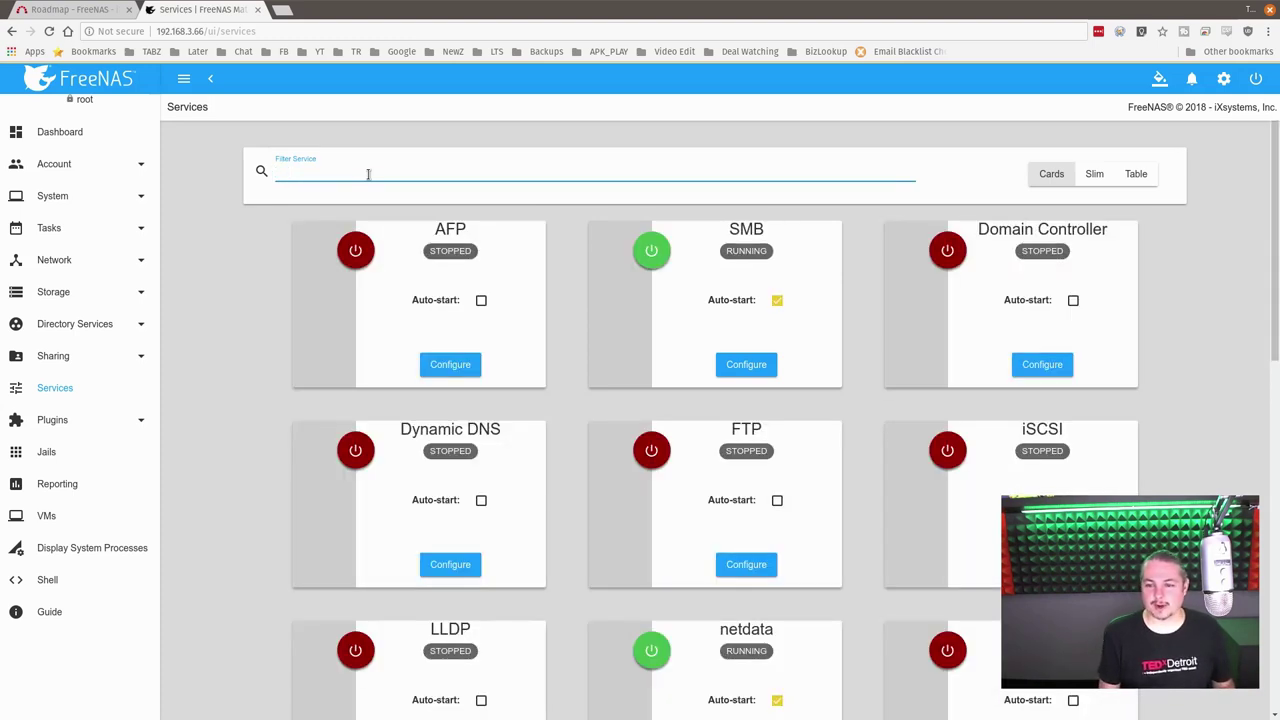
{"action": "left_click", "coordinate": [1093, 175]}
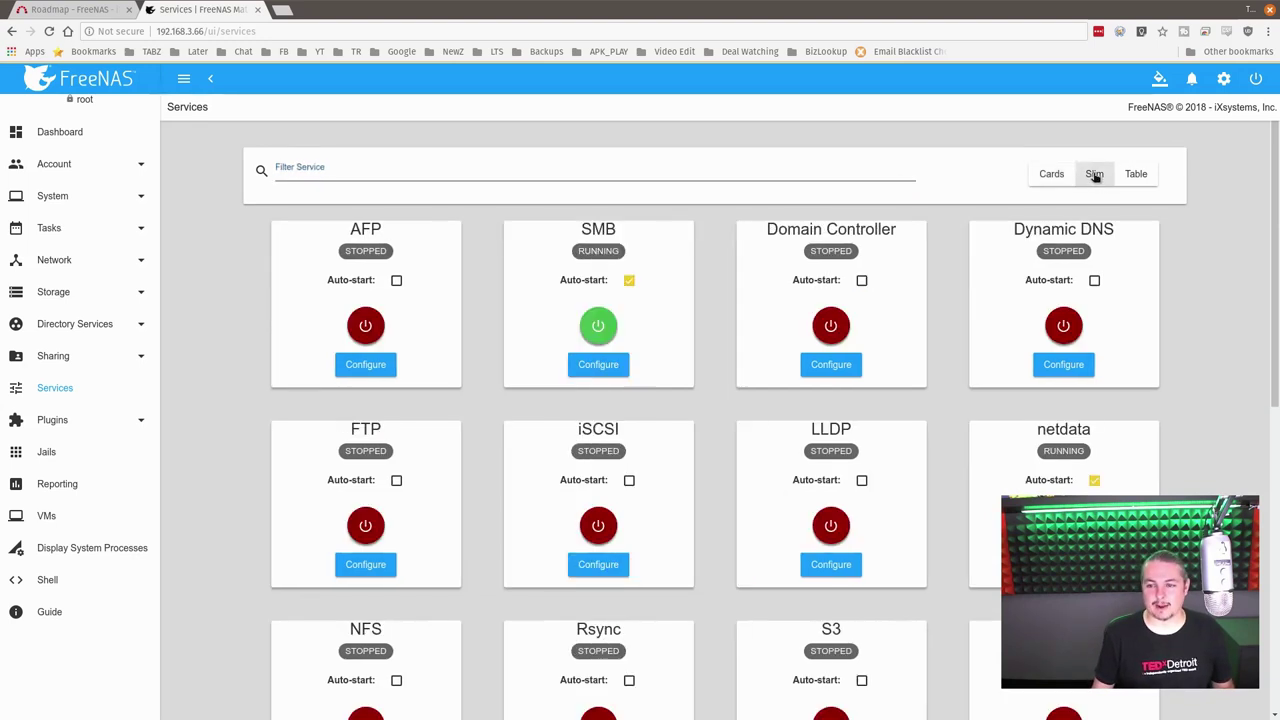
{"action": "left_click", "coordinate": [1150, 185]}
Step: Go to Sharing > Windows (SMB) Shares, showing the empty share list
{"action": "scroll", "coordinate": [823, 440], "scroll_direction": "down", "scroll_amount": 3}
{"action": "scroll", "coordinate": [823, 440], "scroll_direction": "up", "scroll_amount": 3}
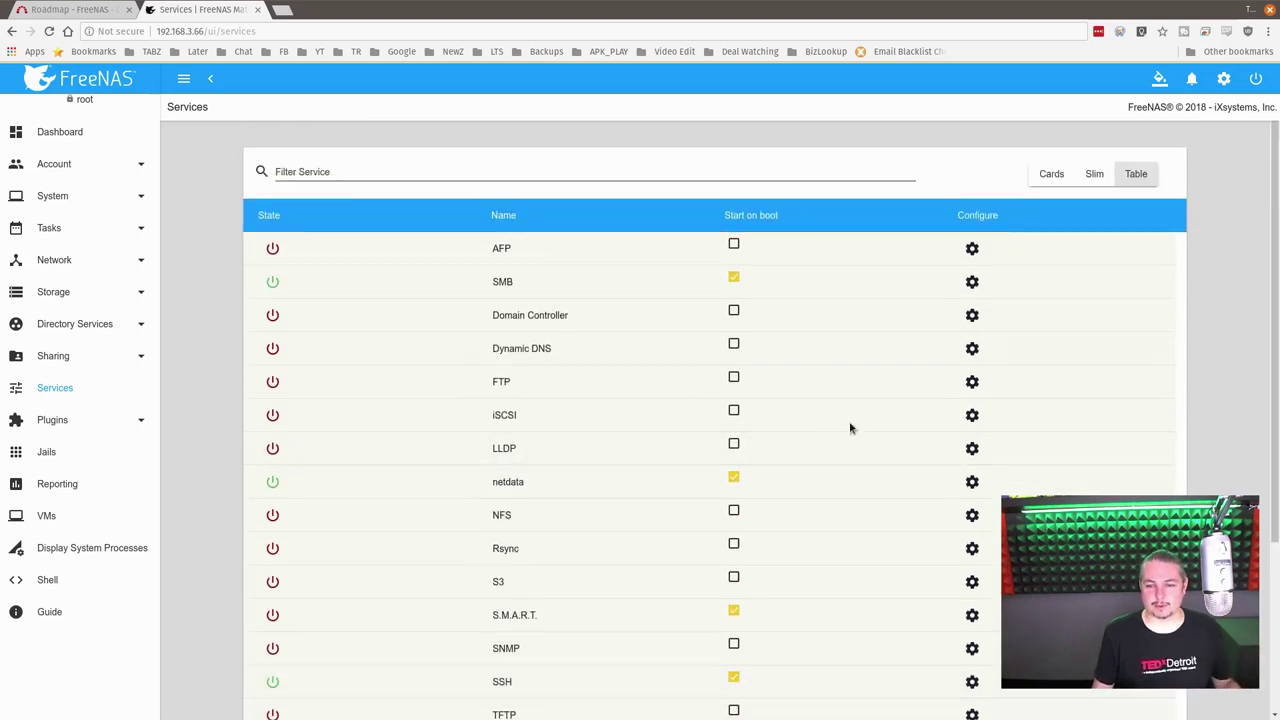
{"action": "scroll", "coordinate": [714, 460], "scroll_direction": "down", "scroll_amount": 3}
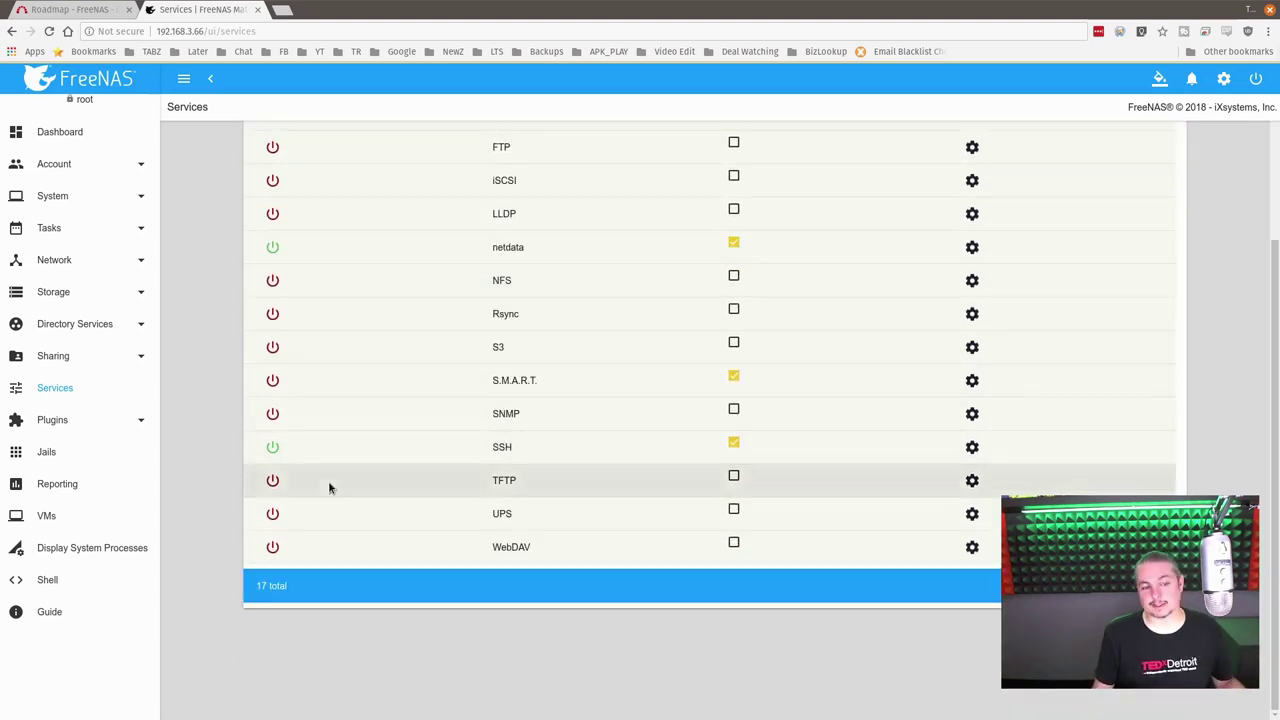
{"action": "left_click", "coordinate": [55, 357]}
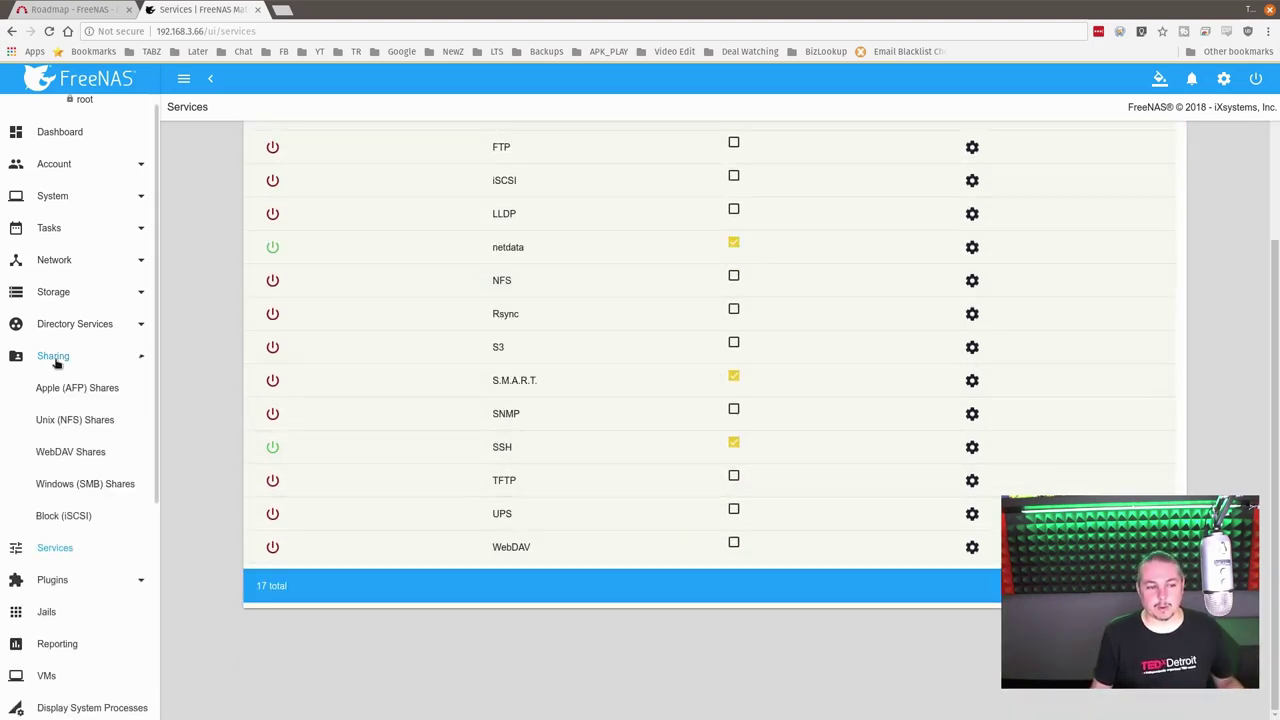
{"action": "left_click", "coordinate": [78, 483]}
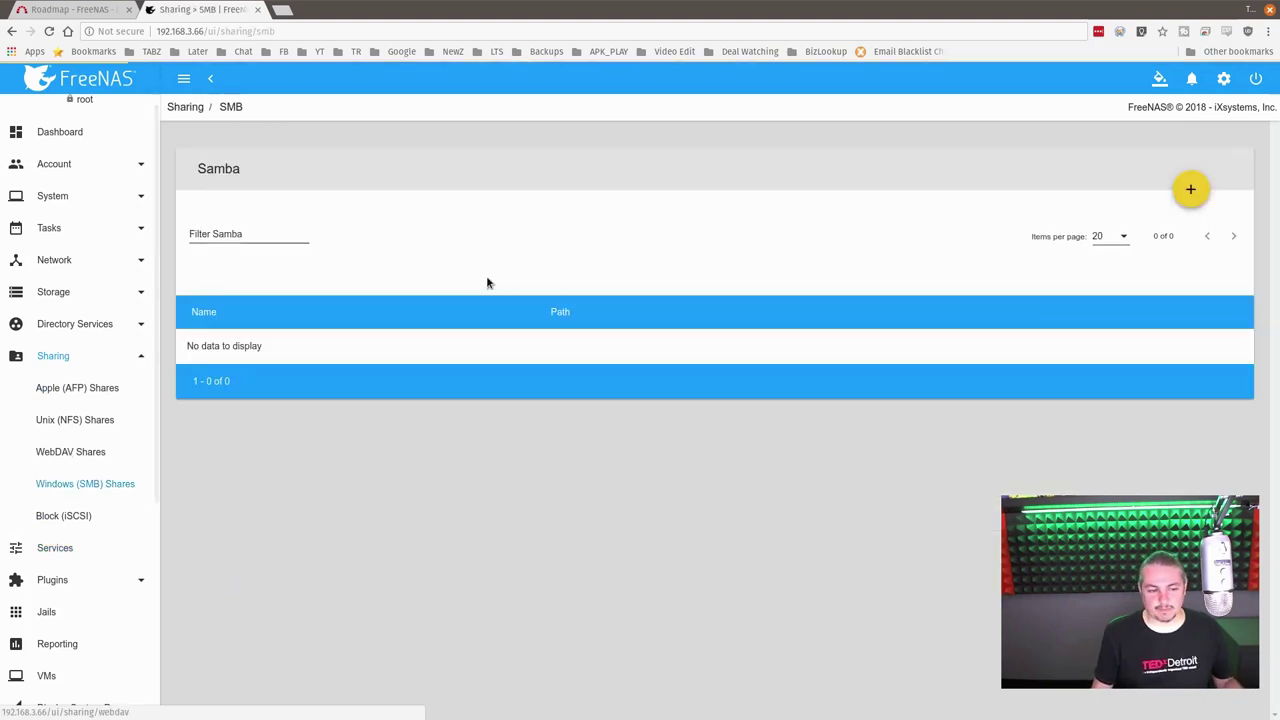
Step: Start a new SMB share with its path set to /mnt/tank
{"action": "left_click", "coordinate": [1188, 188]}
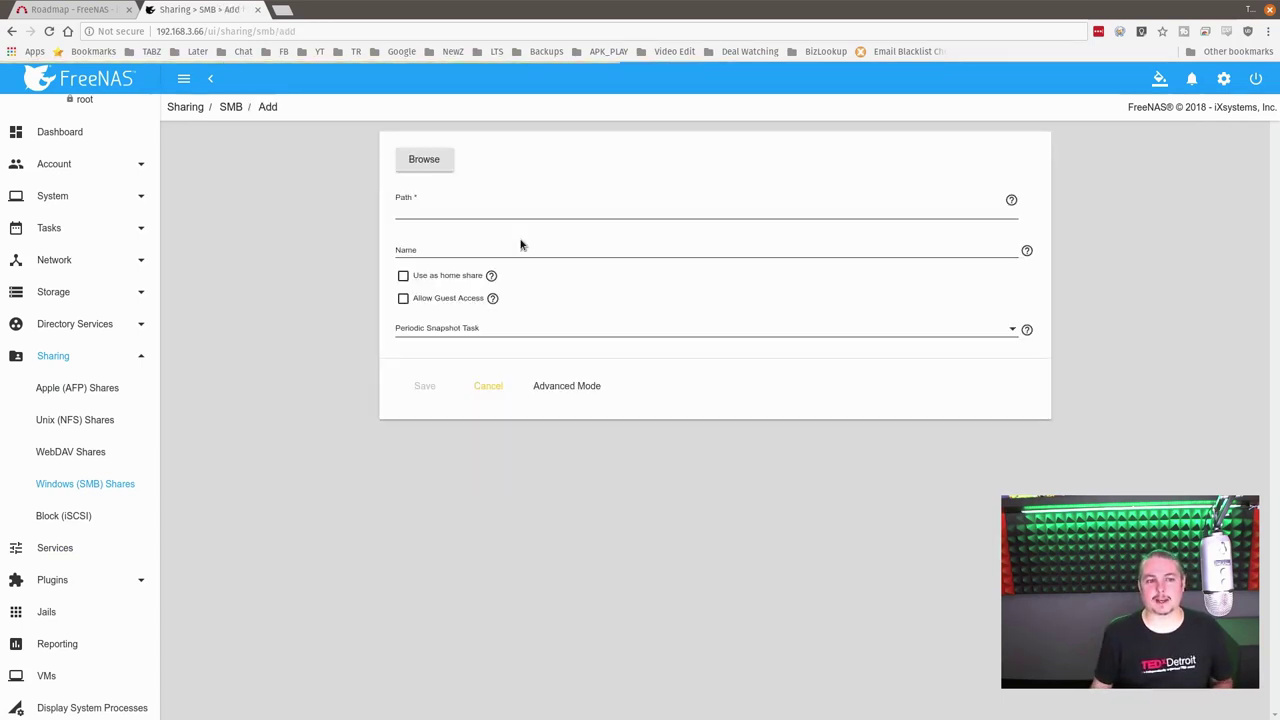
{"action": "left_click", "coordinate": [440, 210]}
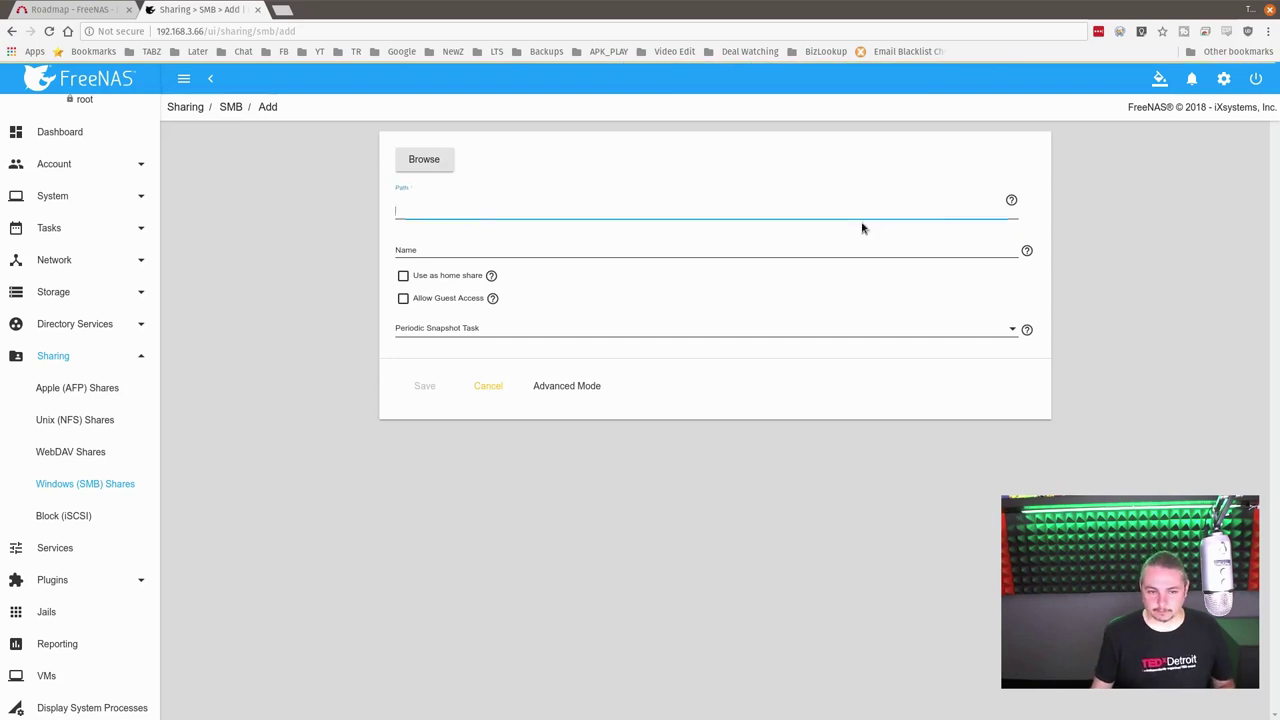
{"action": "left_click", "coordinate": [424, 162]}
{"action": "left_click", "coordinate": [401, 183]}
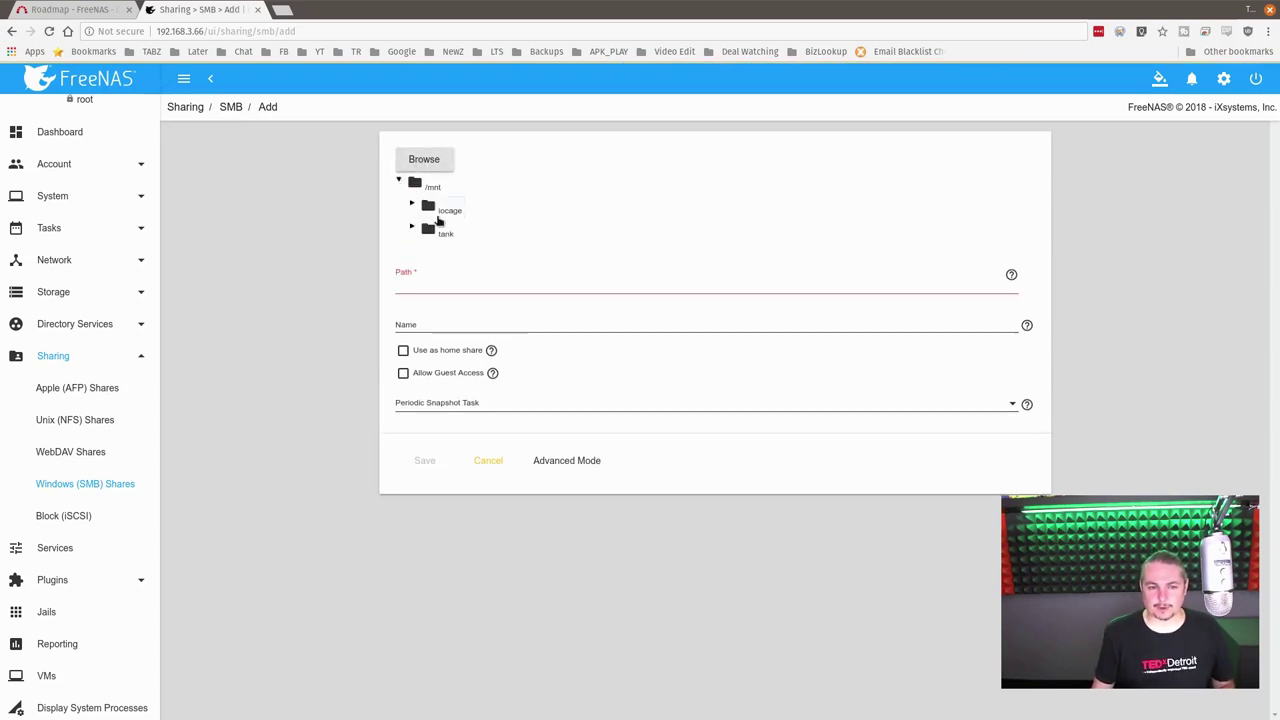
{"action": "left_click", "coordinate": [449, 210]}
{"action": "left_click", "coordinate": [445, 233]}
{"action": "left_click", "coordinate": [940, 403]}
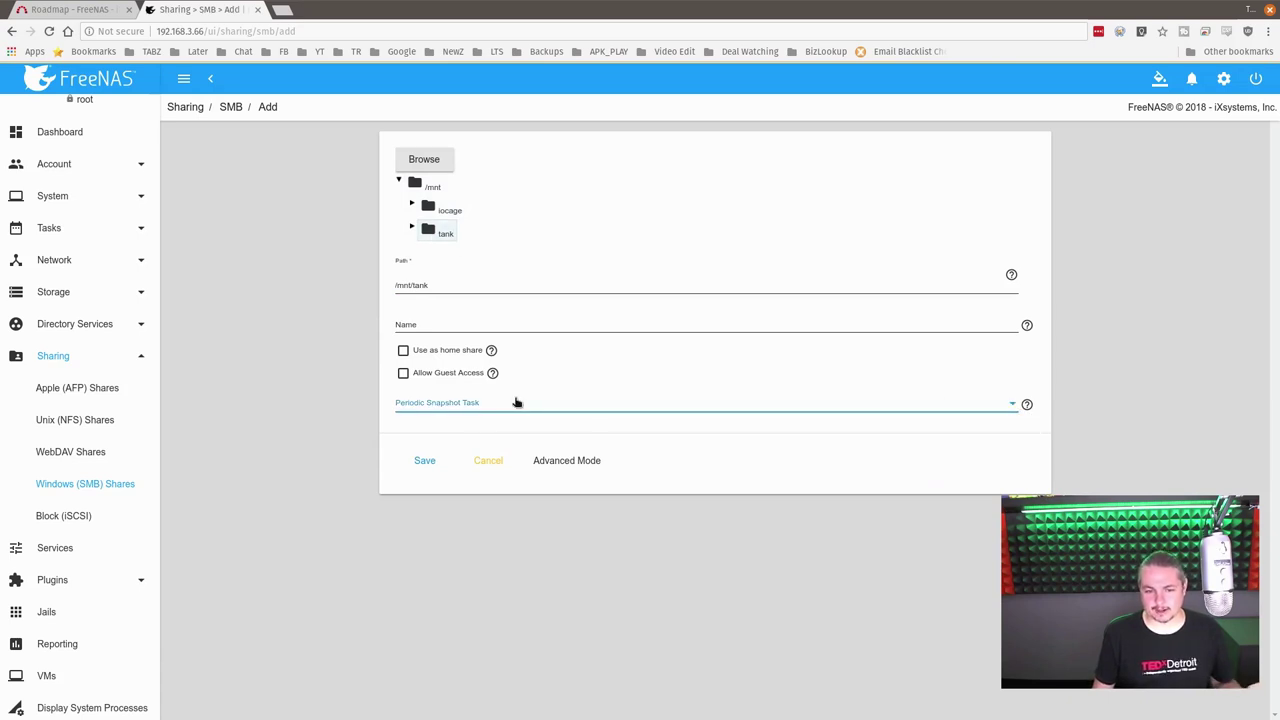
Step: Reveal the advanced SMB options and inspect VFS objects, then go to System > Cloud Credentials unsaved
{"action": "left_click", "coordinate": [558, 461]}
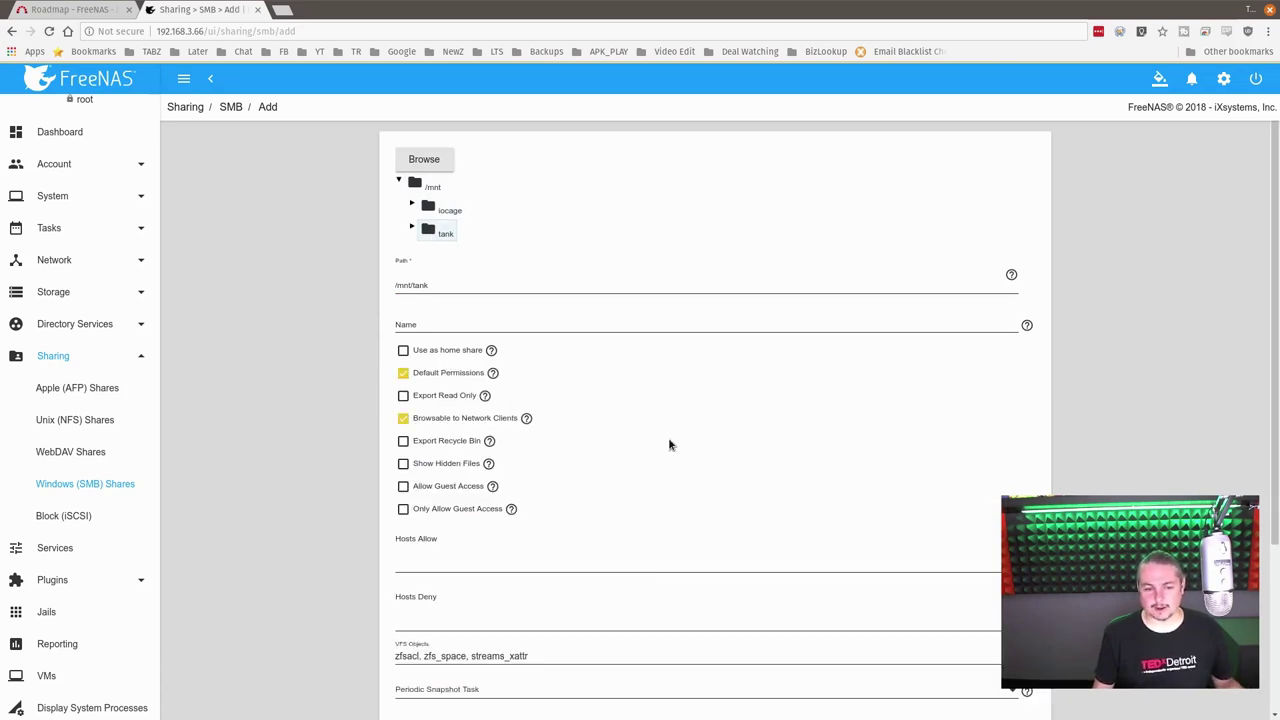
{"action": "scroll", "coordinate": [670, 445], "scroll_direction": "down", "scroll_amount": 3}
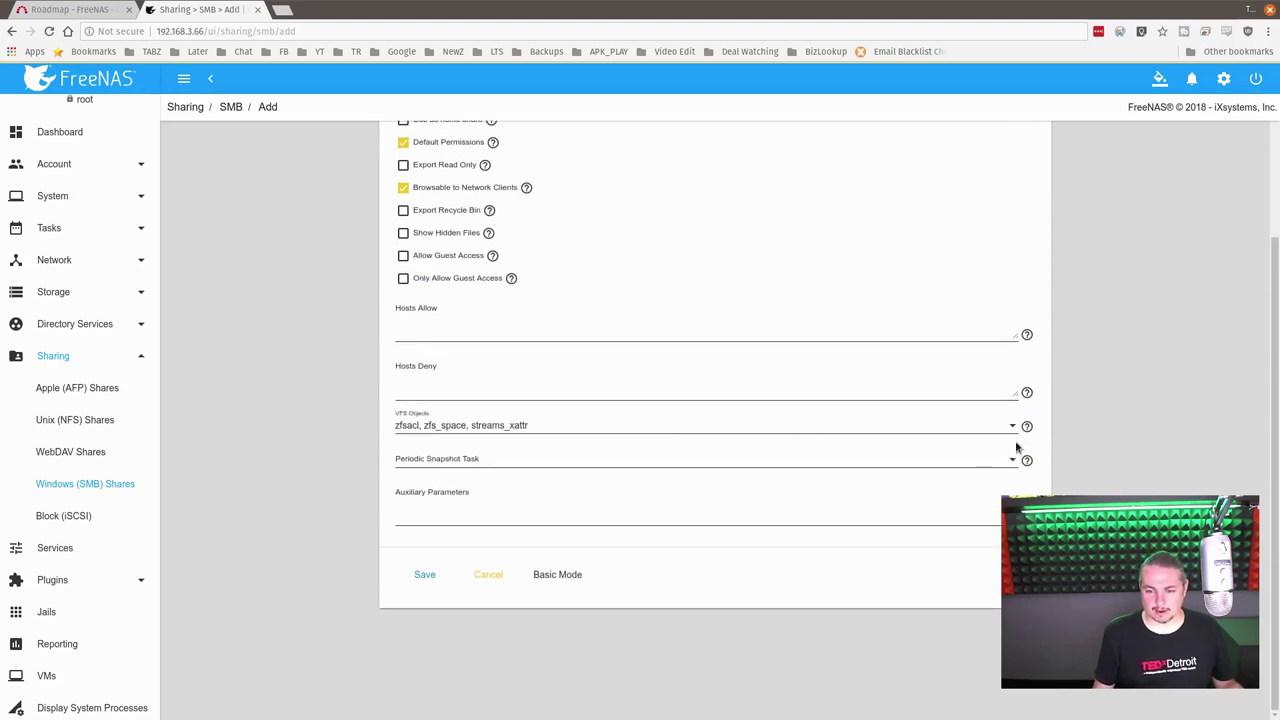
{"action": "left_click", "coordinate": [1013, 427]}
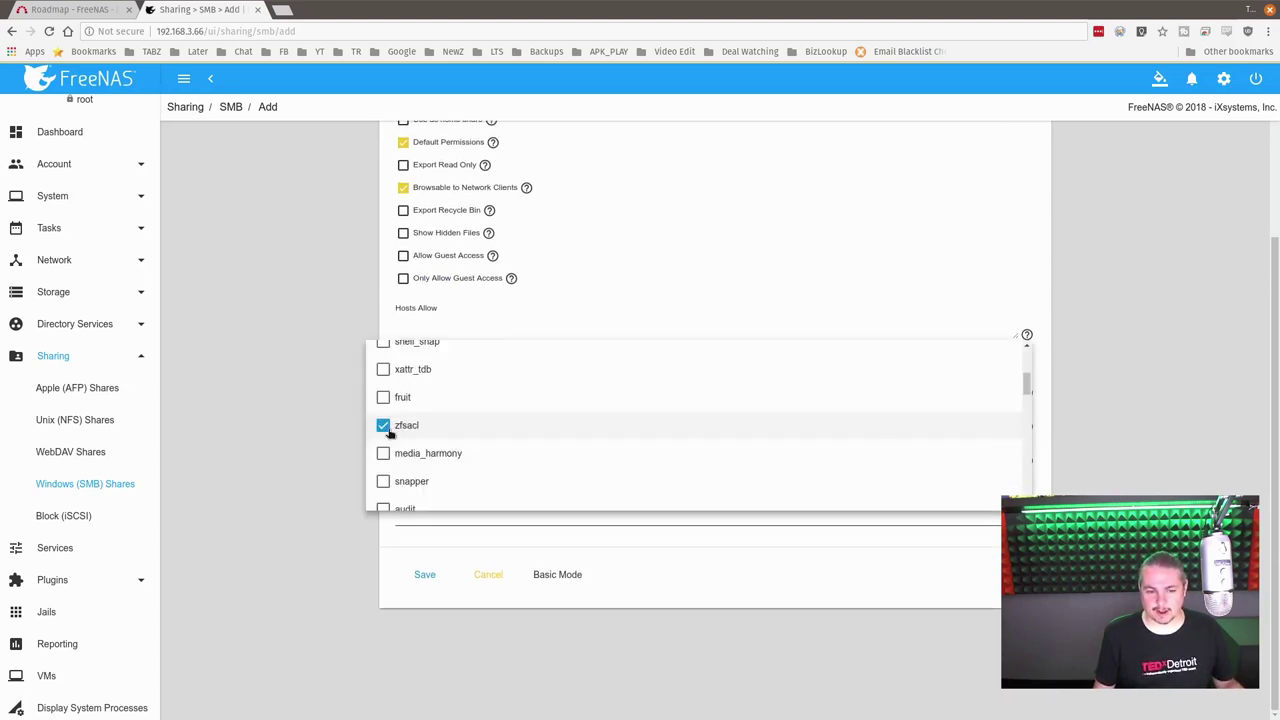
{"action": "scroll", "coordinate": [383, 437], "scroll_direction": "up", "scroll_amount": 3}
{"action": "scroll", "coordinate": [383, 437], "scroll_direction": "down", "scroll_amount": 10}
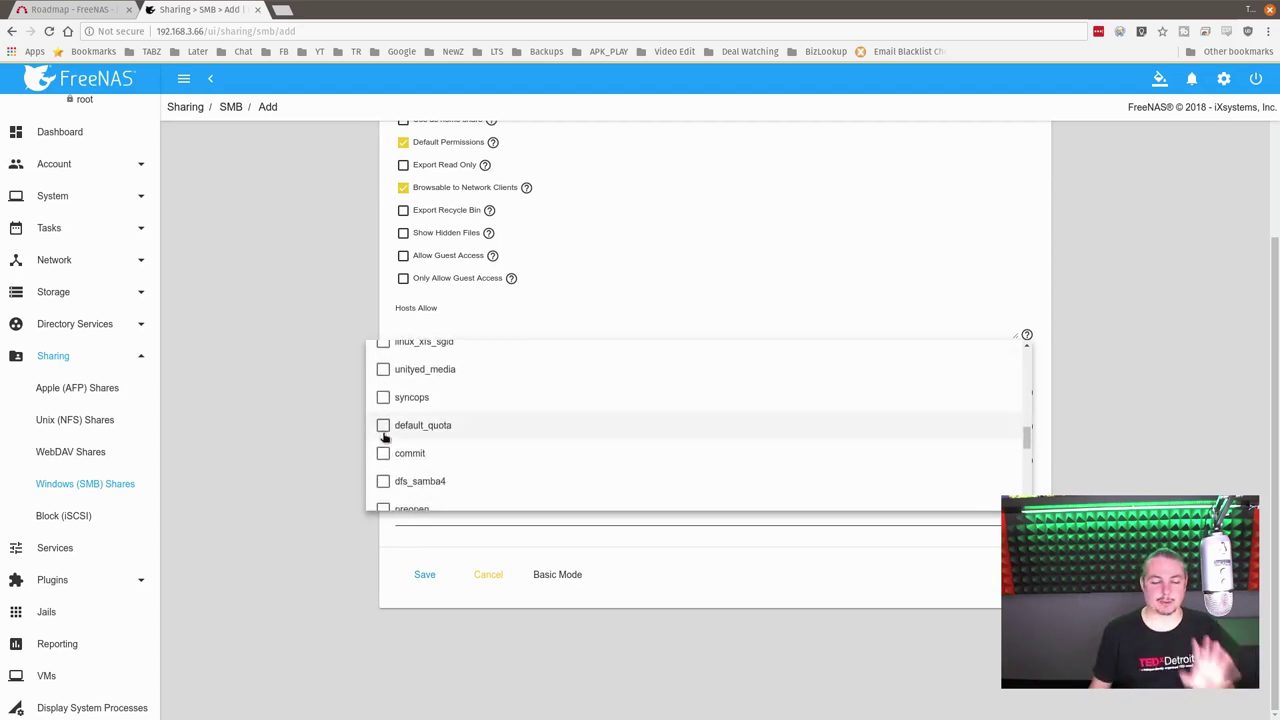
{"action": "left_click", "coordinate": [246, 451]}
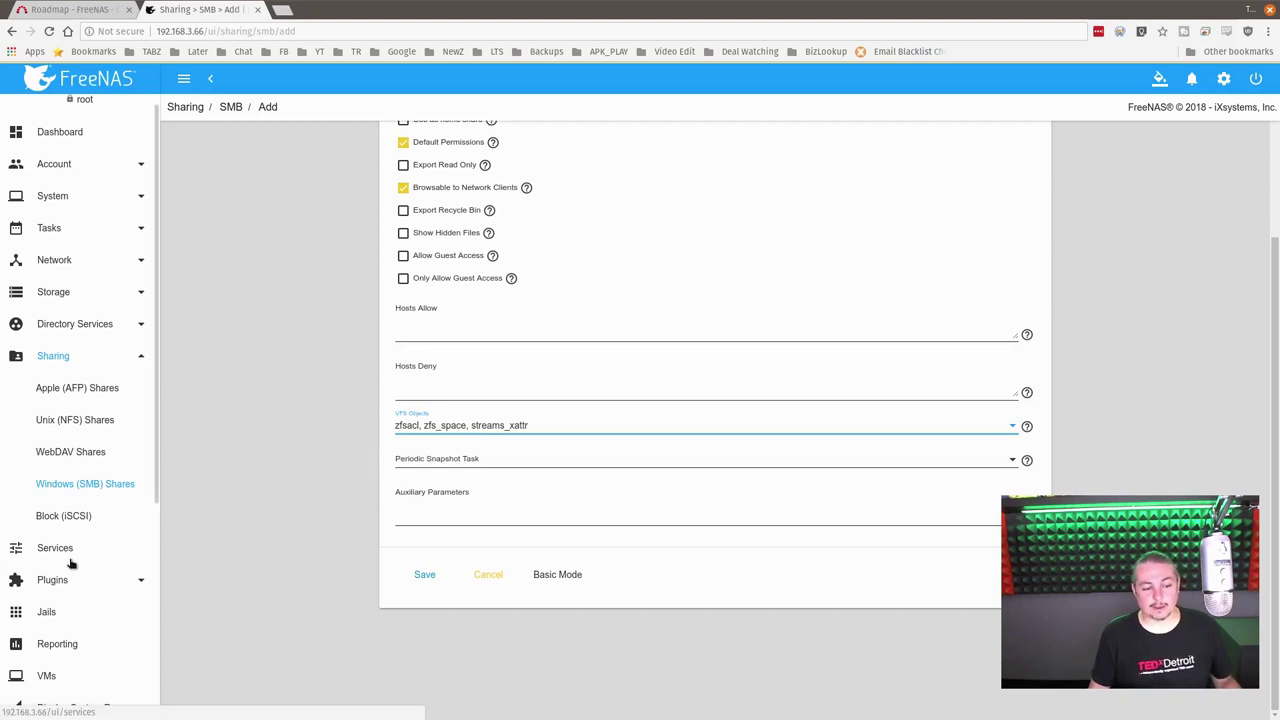
{"action": "left_click", "coordinate": [85, 204]}
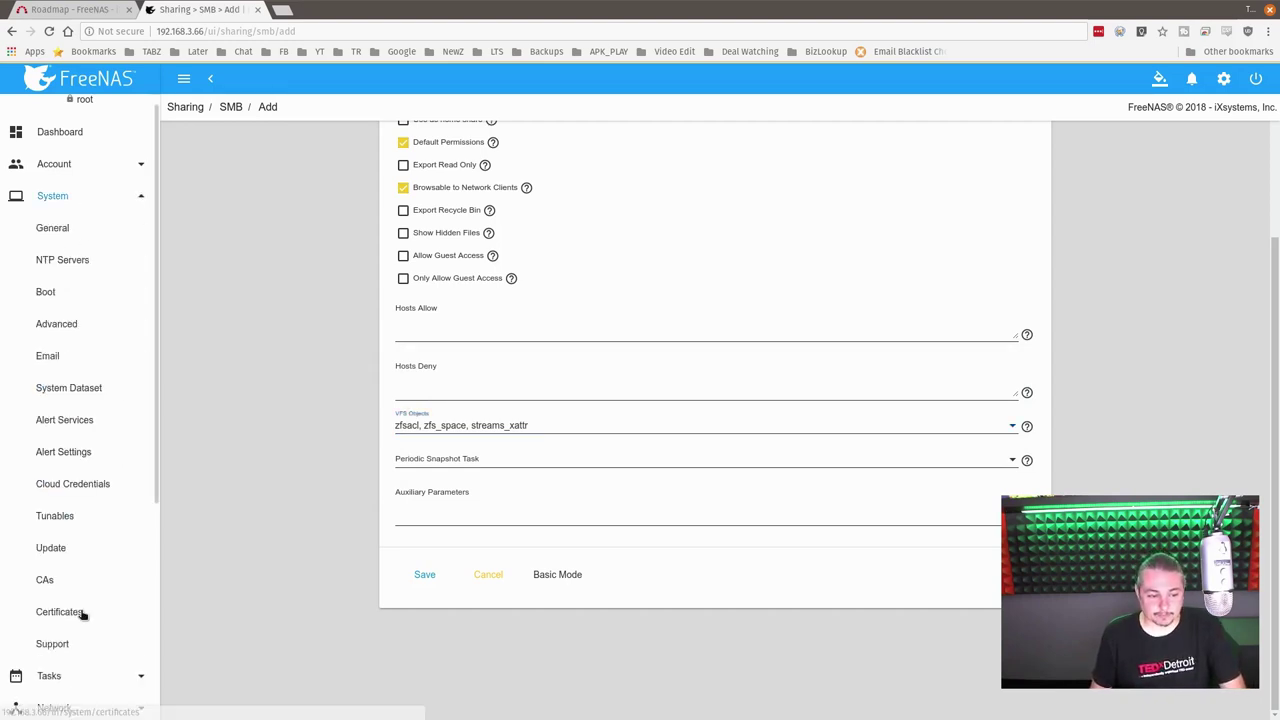
{"action": "left_click", "coordinate": [90, 488]}
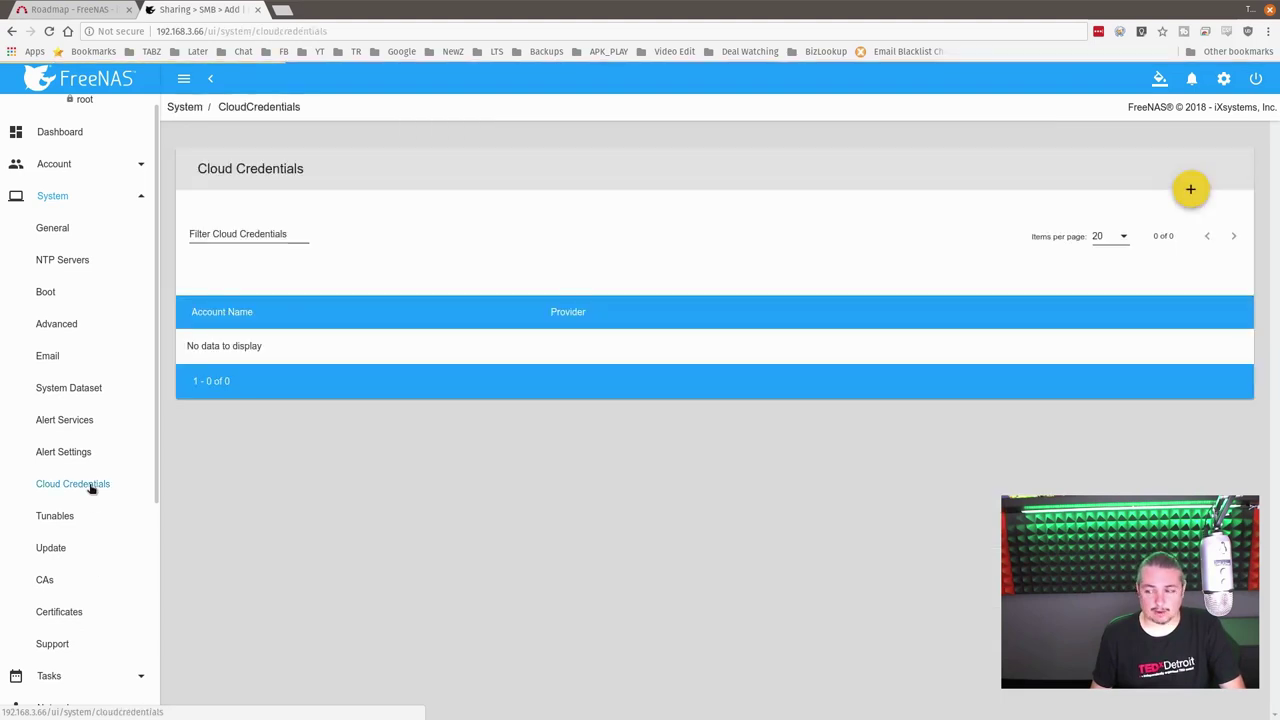
Step: Add a Backblaze B2 credential named test with an account ID and application key, and save it
{"action": "left_click", "coordinate": [1190, 189]}
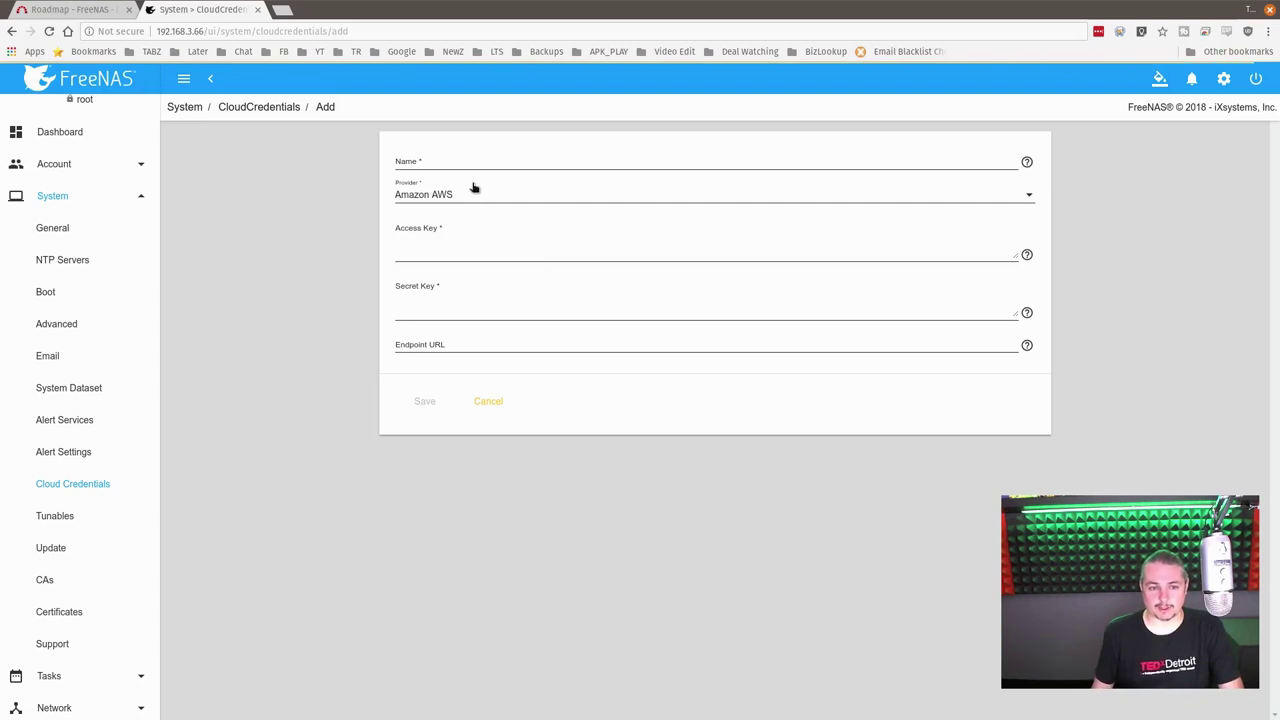
{"action": "left_click", "coordinate": [456, 195]}
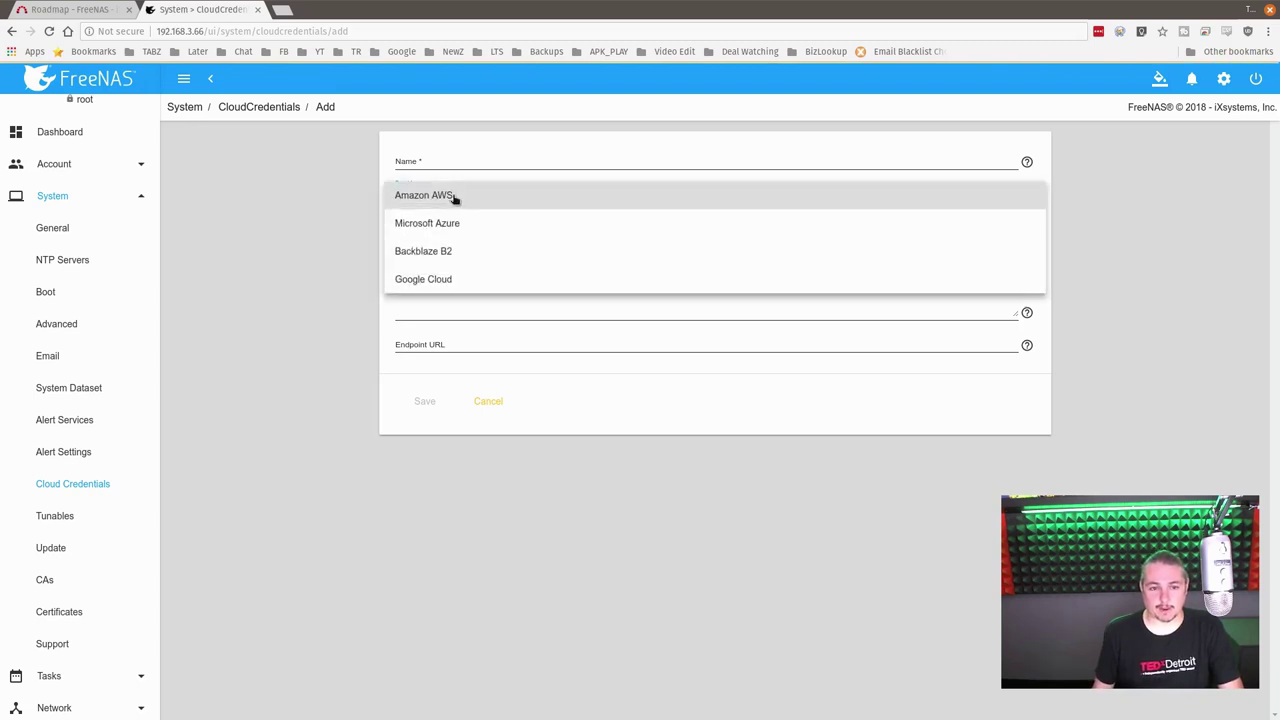
{"action": "left_click", "coordinate": [460, 253]}
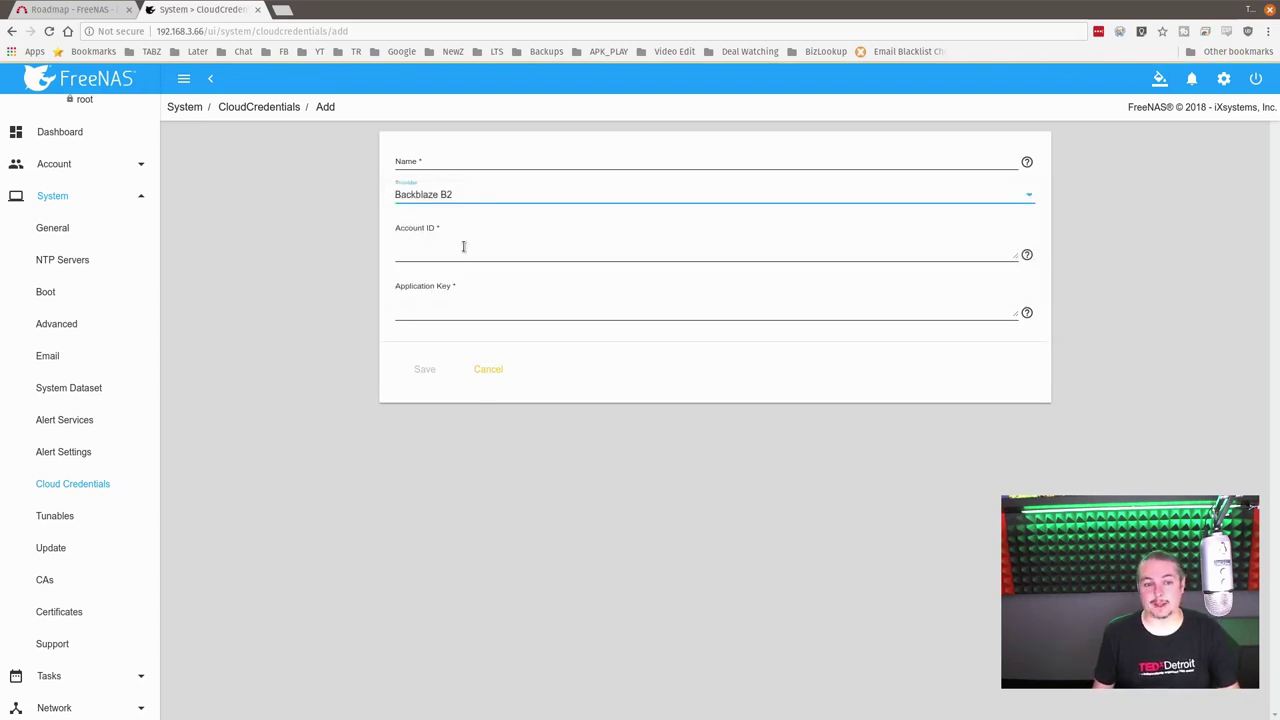
{"action": "left_click", "coordinate": [440, 162]}
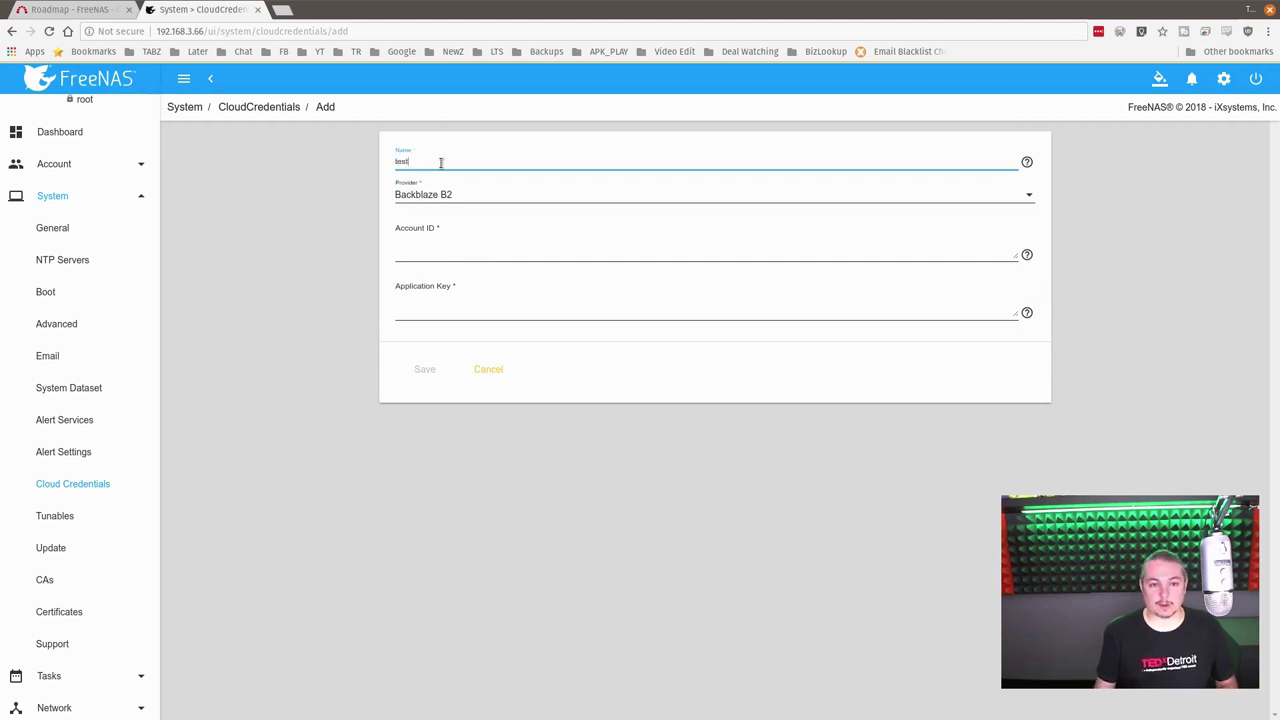
{"action": "left_click", "coordinate": [476, 250]}
{"action": "type", "text": "demo"}
{"action": "key", "text": "Tab"}
{"action": "type", "text": "d"}
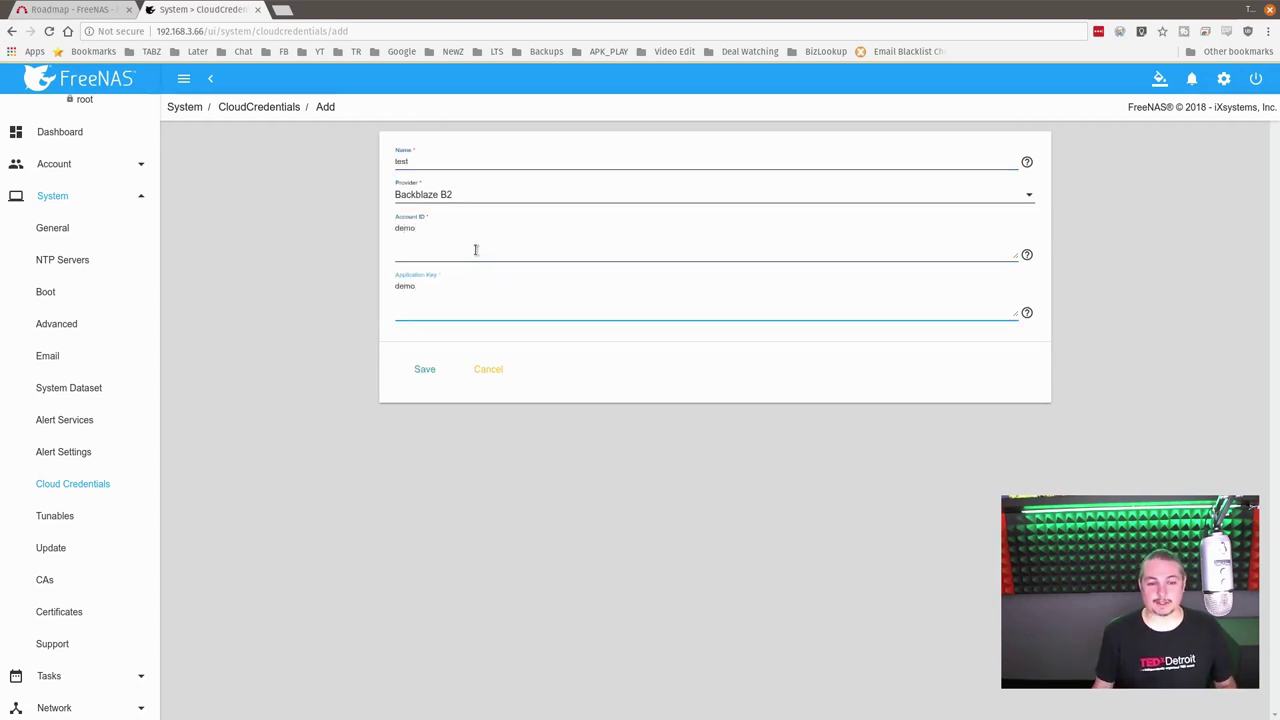
{"action": "left_click", "coordinate": [428, 370]}
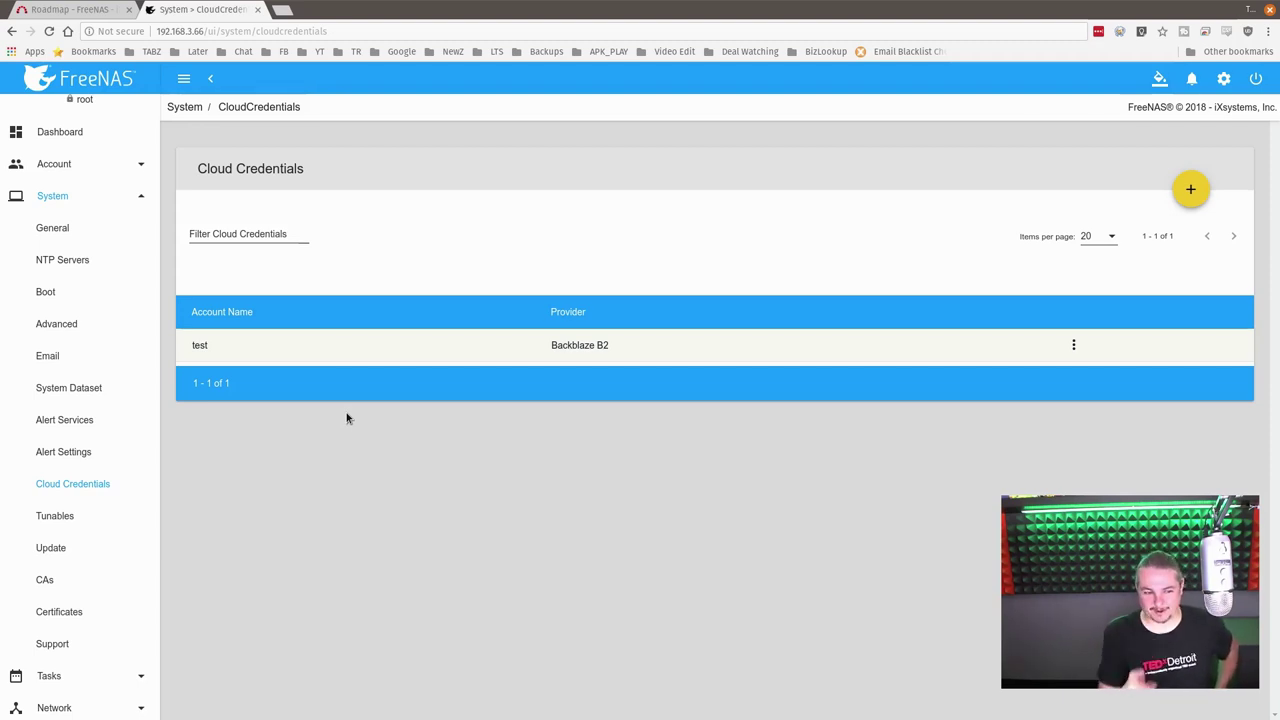
Step: Under Tasks > Cloud Sync Tasks, start a new task with description 'test'
{"action": "scroll", "coordinate": [86, 477], "scroll_direction": "down", "scroll_amount": 3}
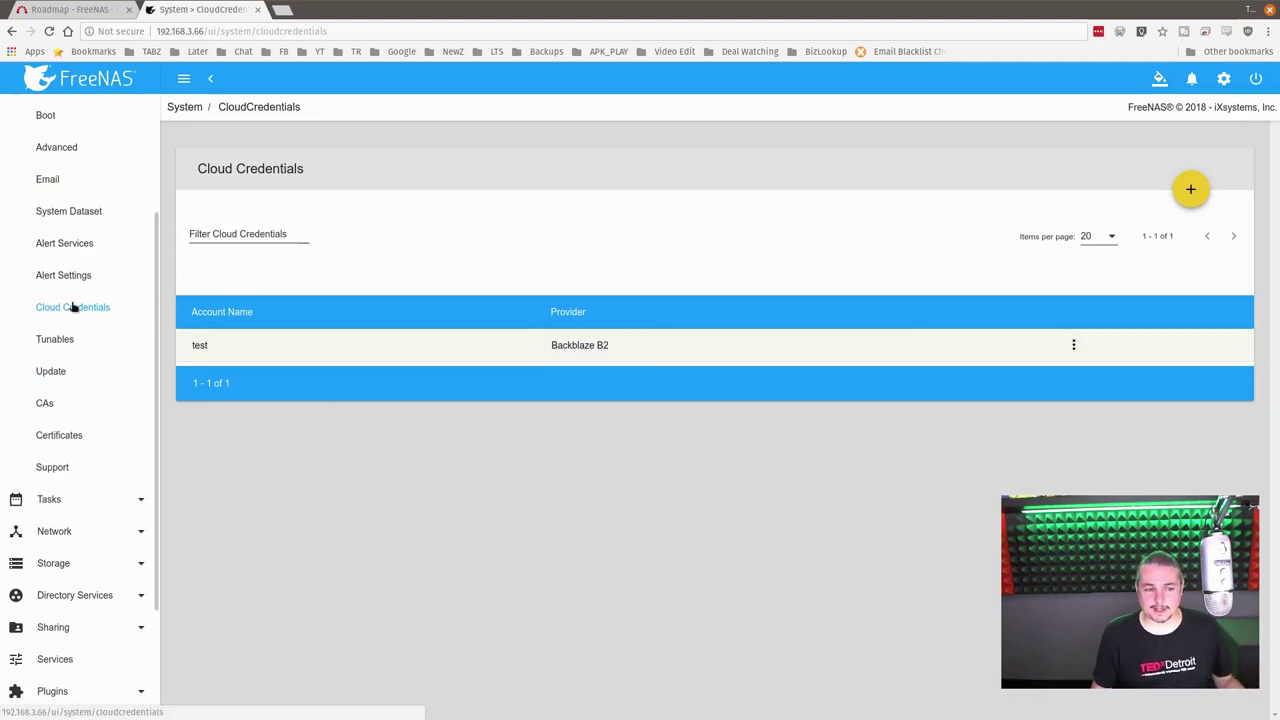
{"action": "scroll", "coordinate": [72, 310], "scroll_direction": "down", "scroll_amount": 3}
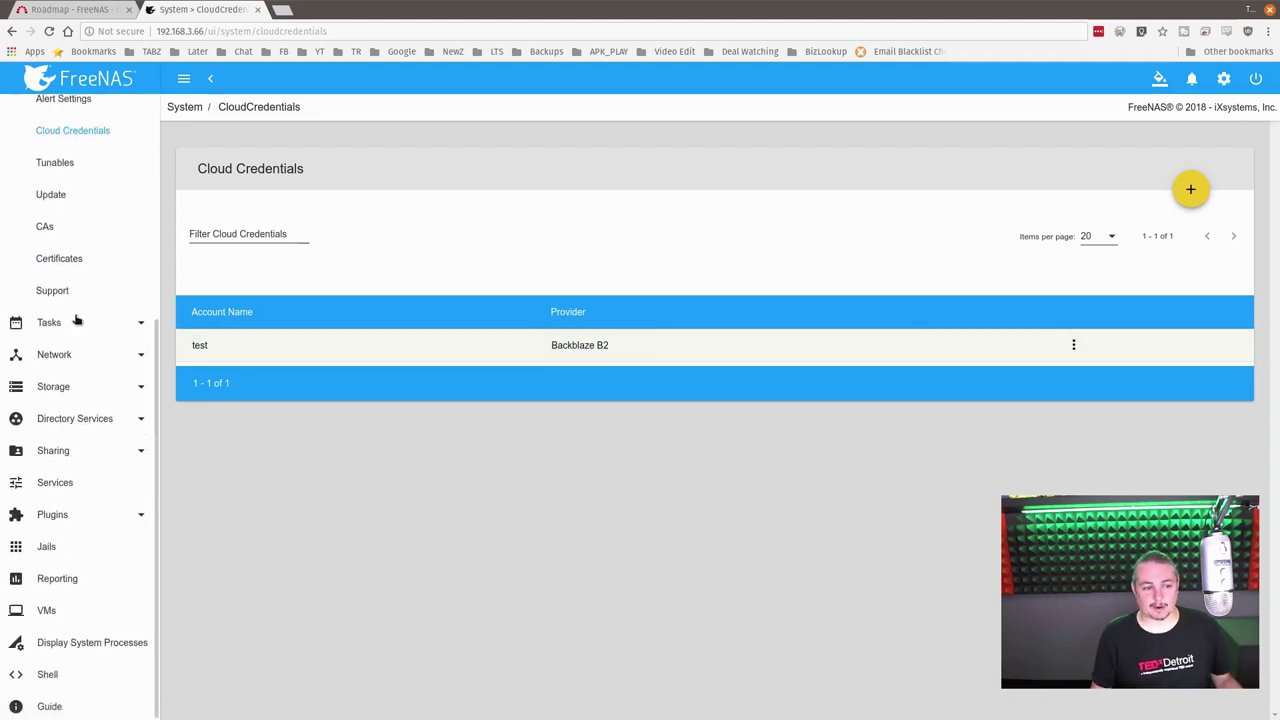
{"action": "left_click", "coordinate": [135, 323]}
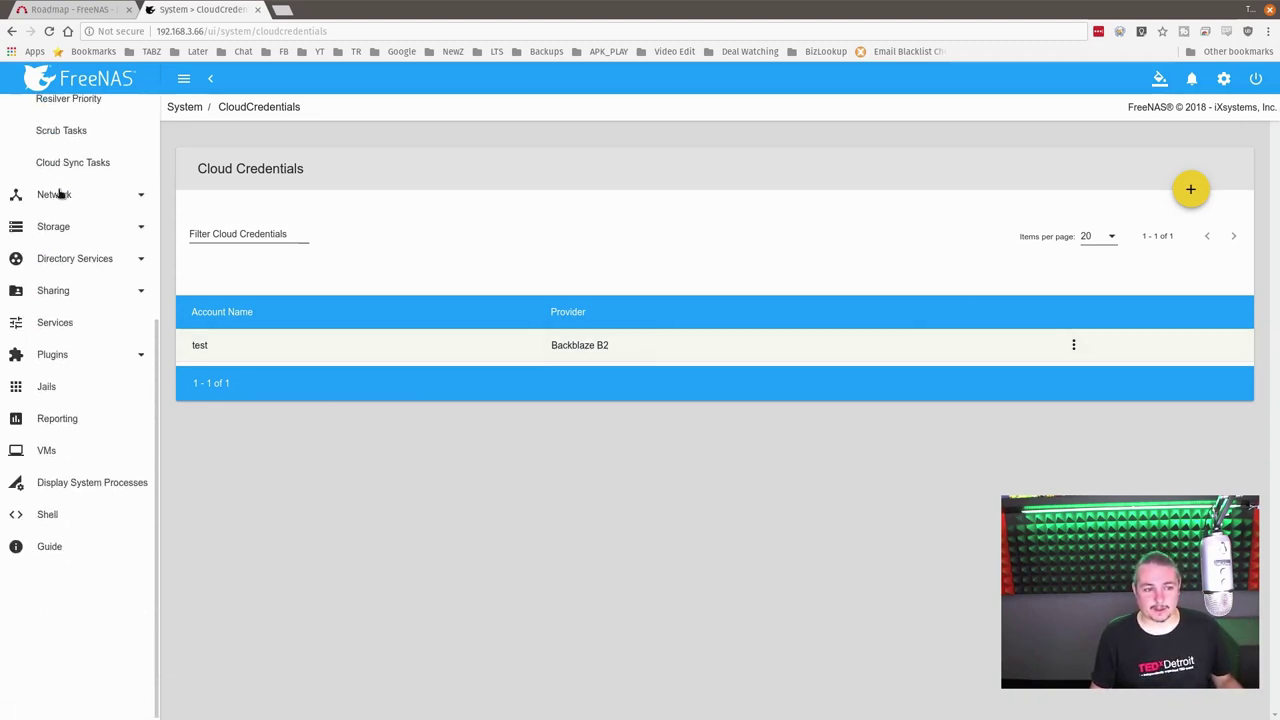
{"action": "left_click", "coordinate": [74, 163]}
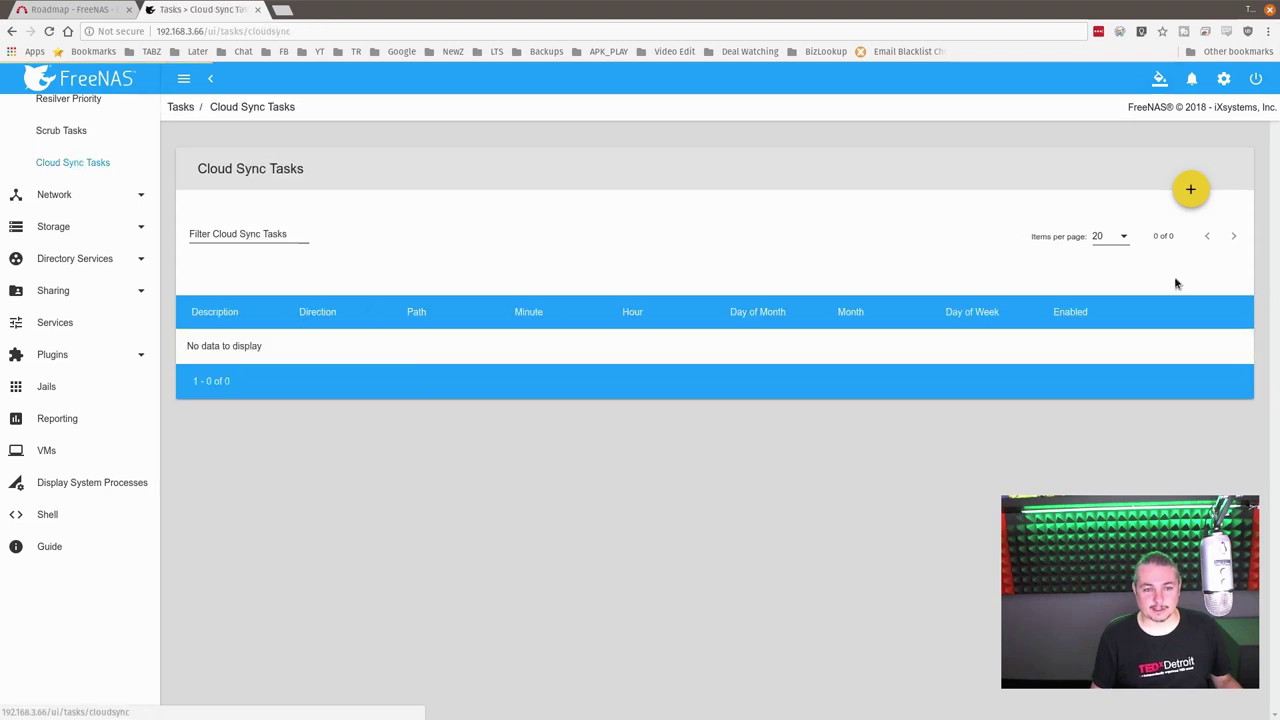
{"action": "left_click", "coordinate": [1191, 189]}
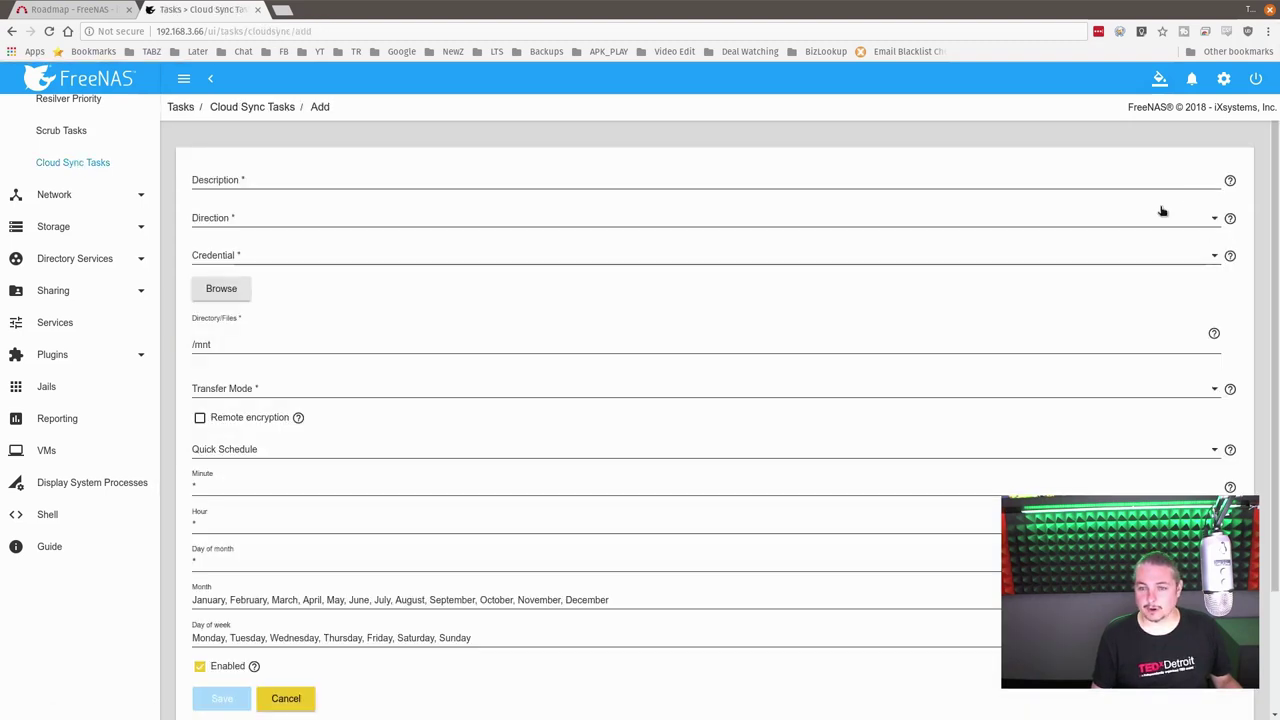
{"action": "left_click", "coordinate": [258, 181]}
{"action": "type", "text": "test"}
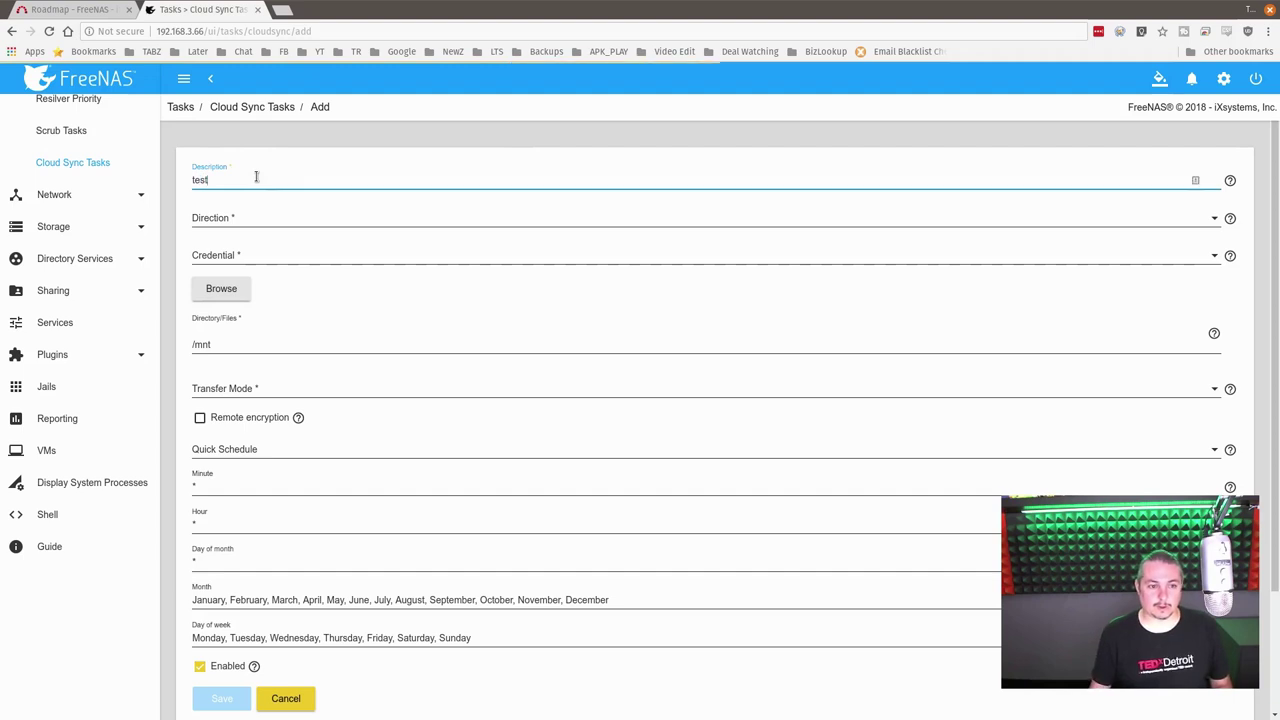
Step: Set direction PUSH, credential test (BACKBLAZE), transfer mode SYNC, and enable remote encryption
{"action": "left_click", "coordinate": [257, 218]}
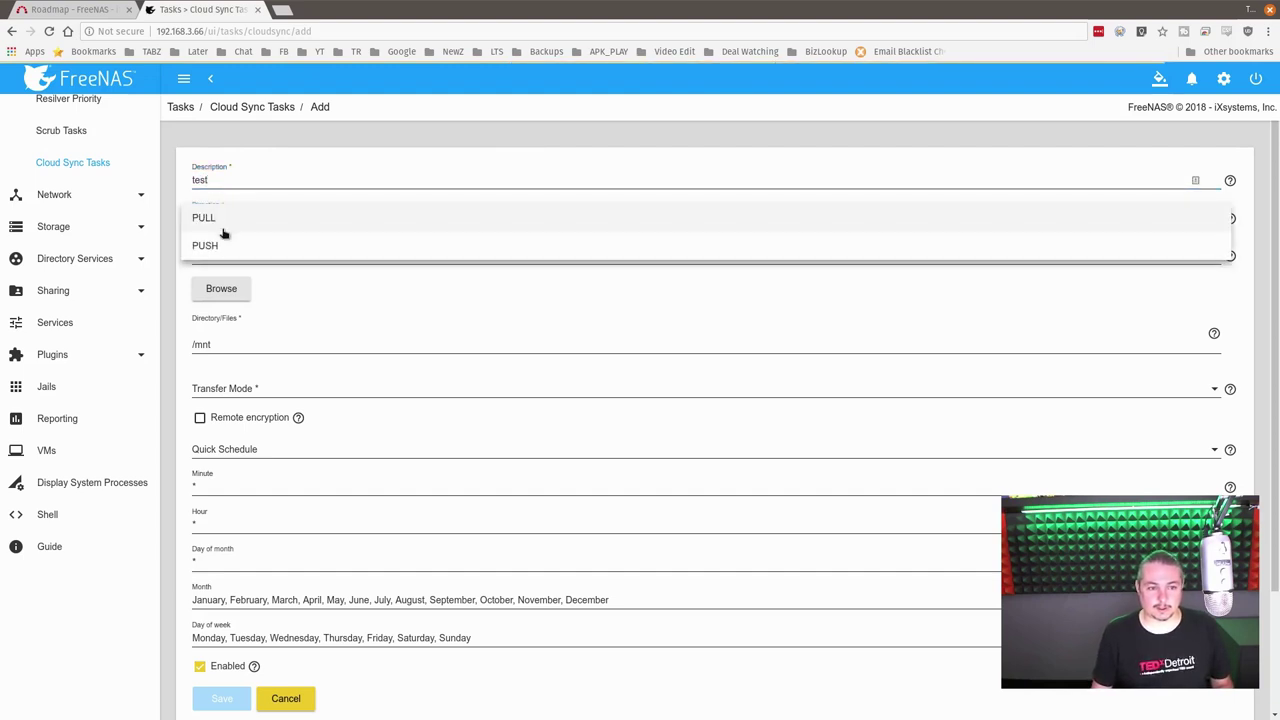
{"action": "left_click", "coordinate": [215, 247]}
{"action": "left_click", "coordinate": [249, 250]}
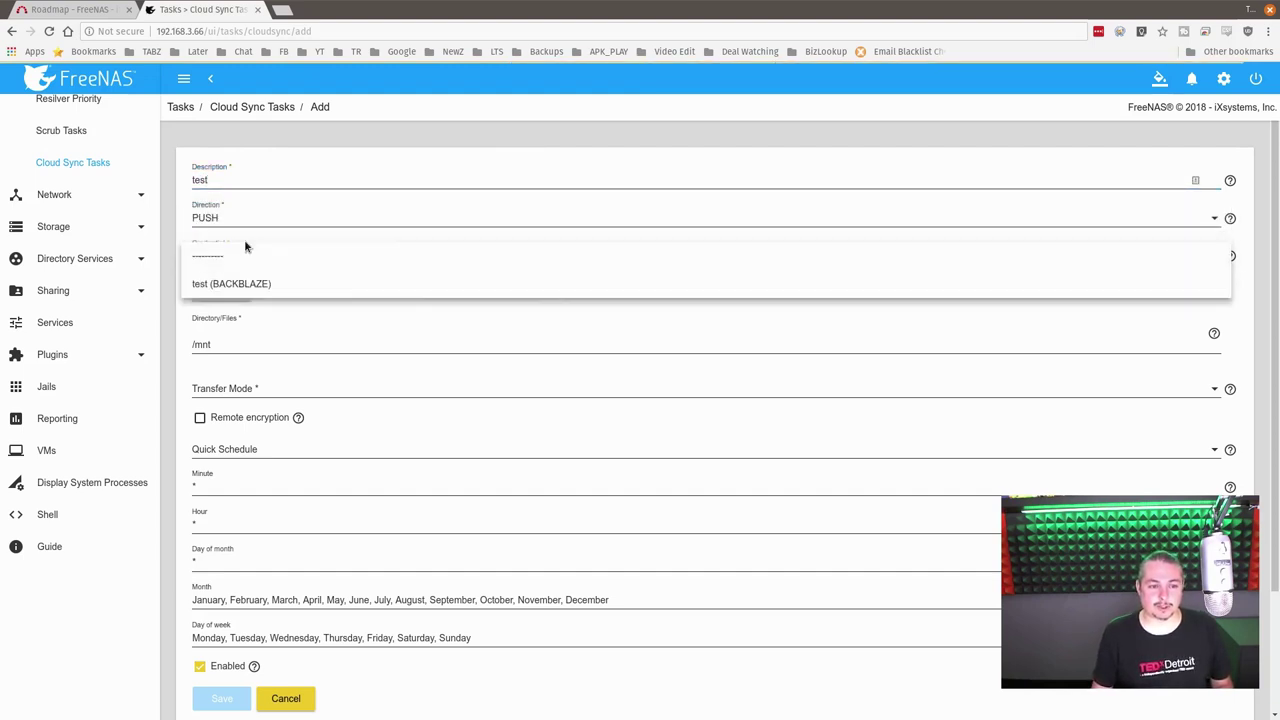
{"action": "left_click", "coordinate": [257, 283]}
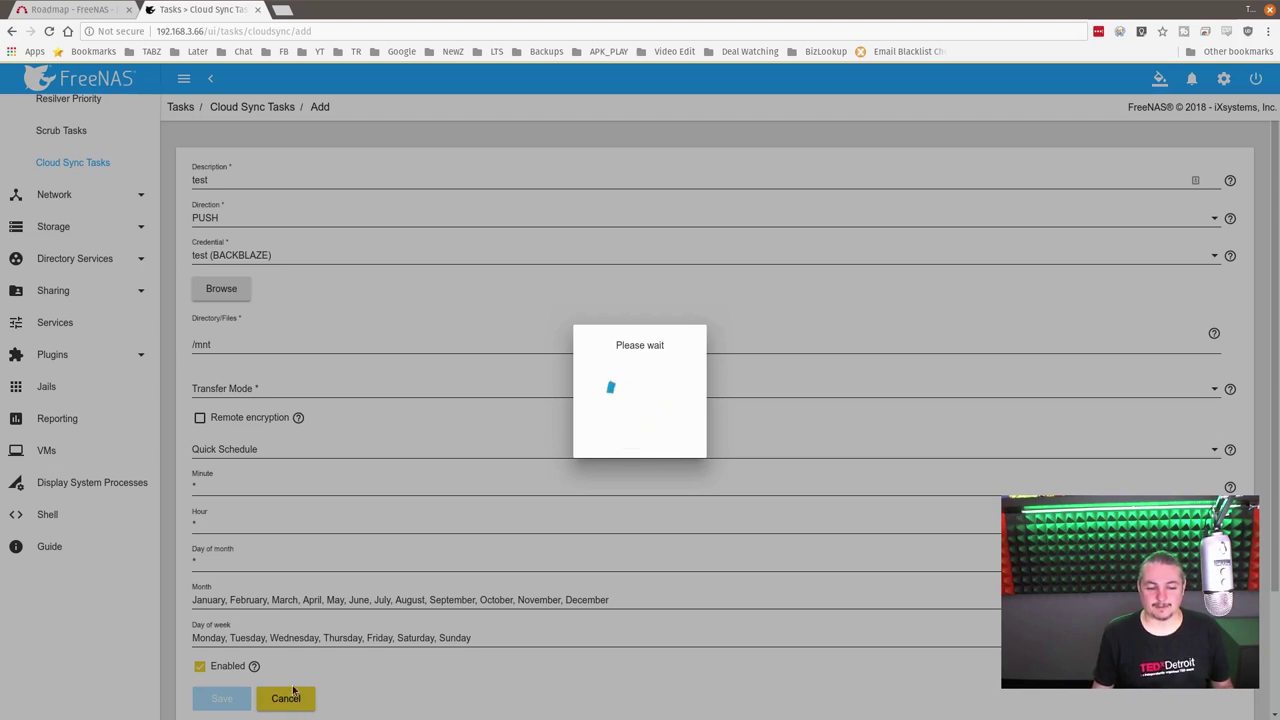
{"action": "scroll", "coordinate": [405, 372], "scroll_direction": "down", "scroll_amount": 1}
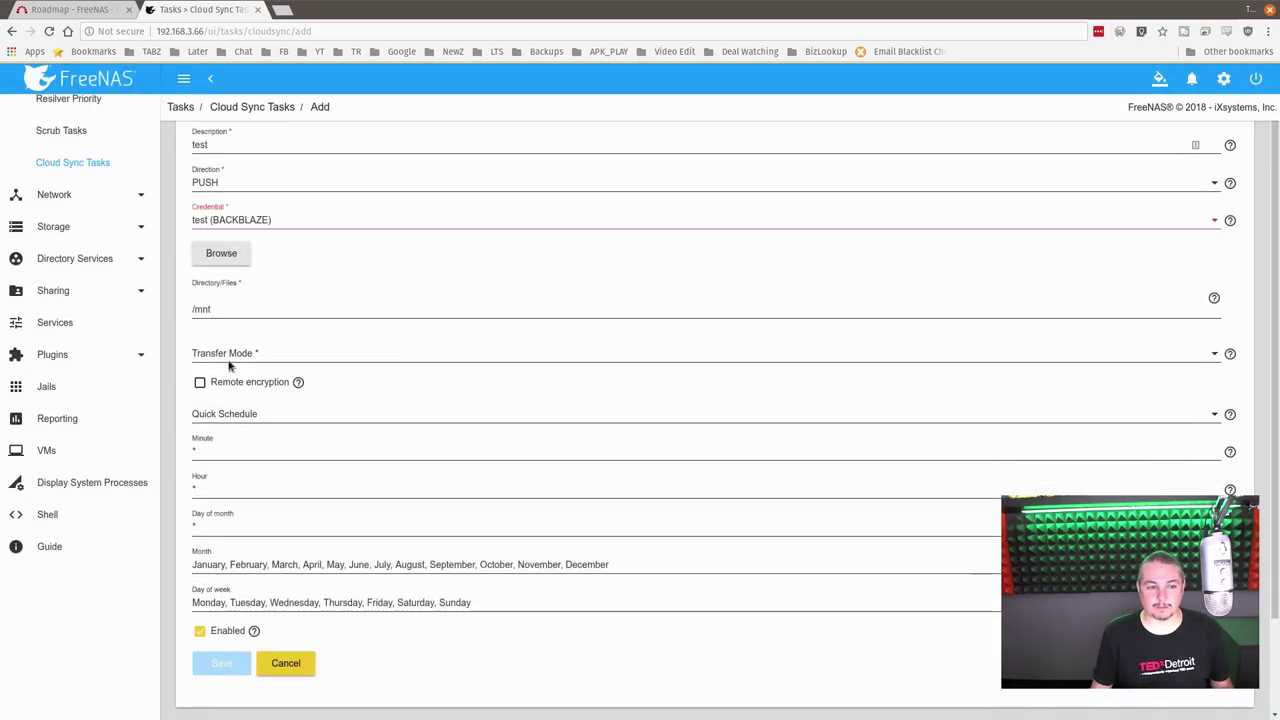
{"action": "left_click", "coordinate": [281, 306]}
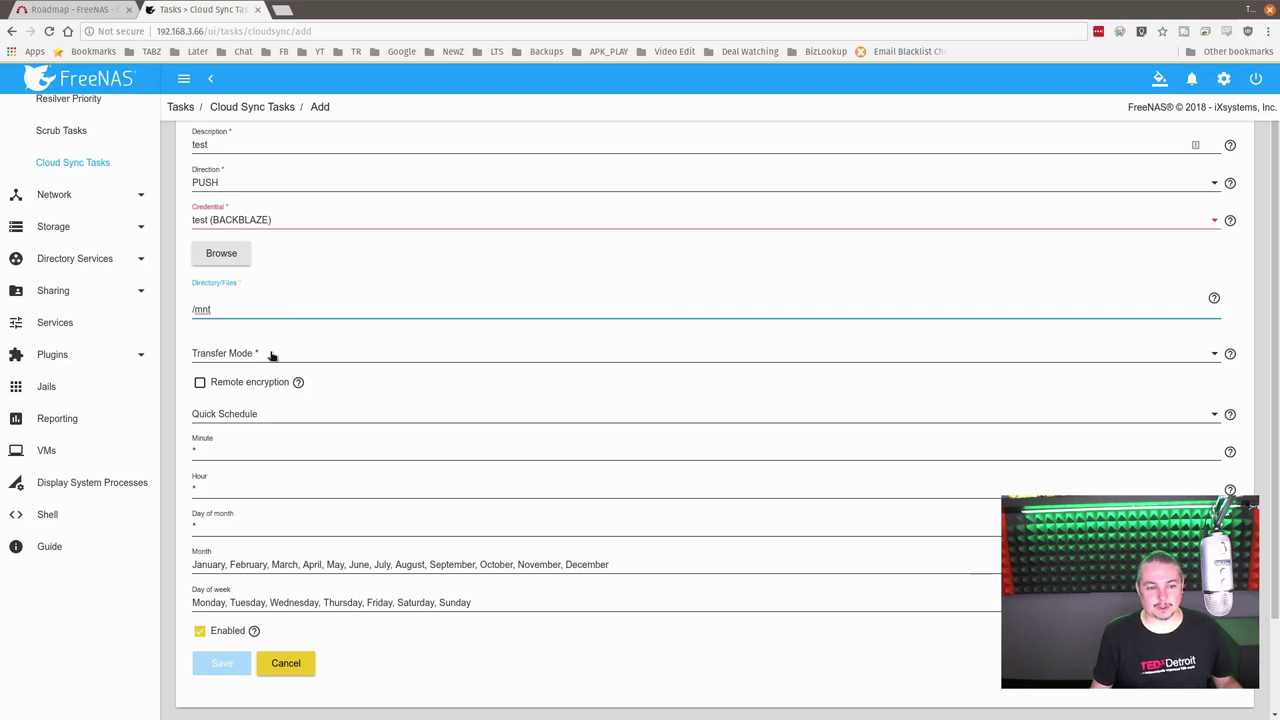
{"action": "left_click", "coordinate": [273, 354]}
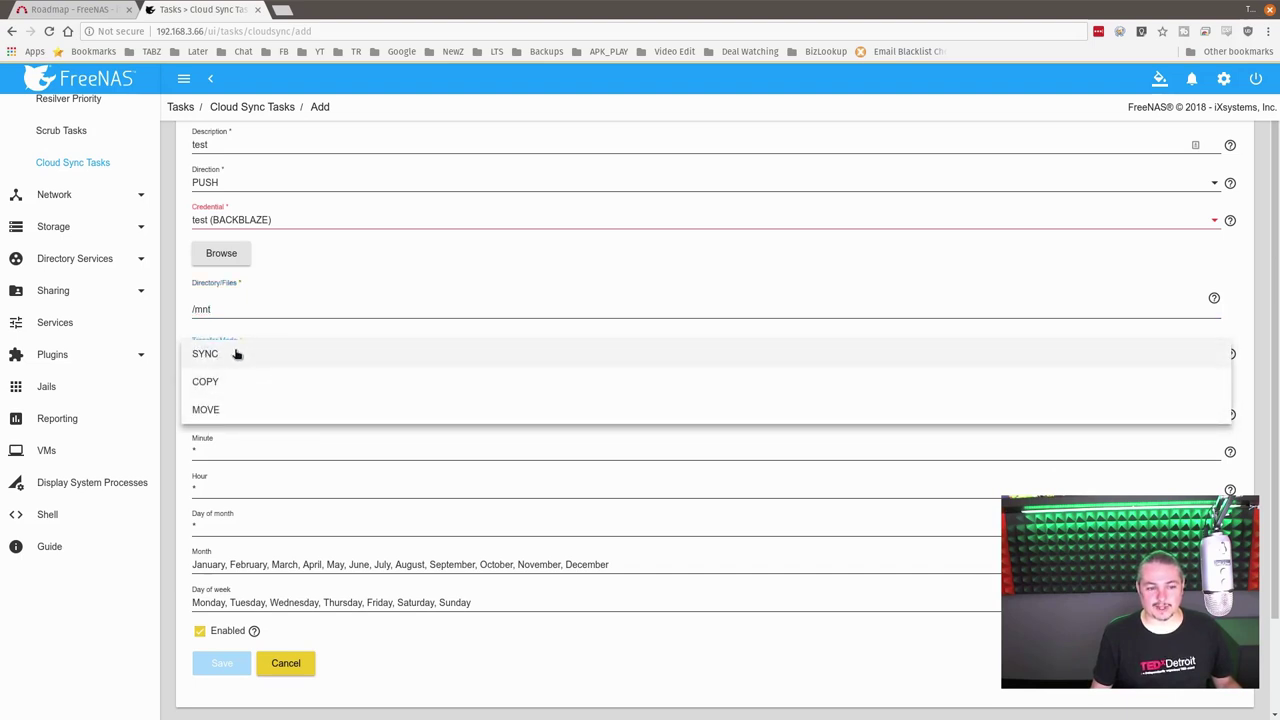
{"action": "left_click", "coordinate": [254, 356]}
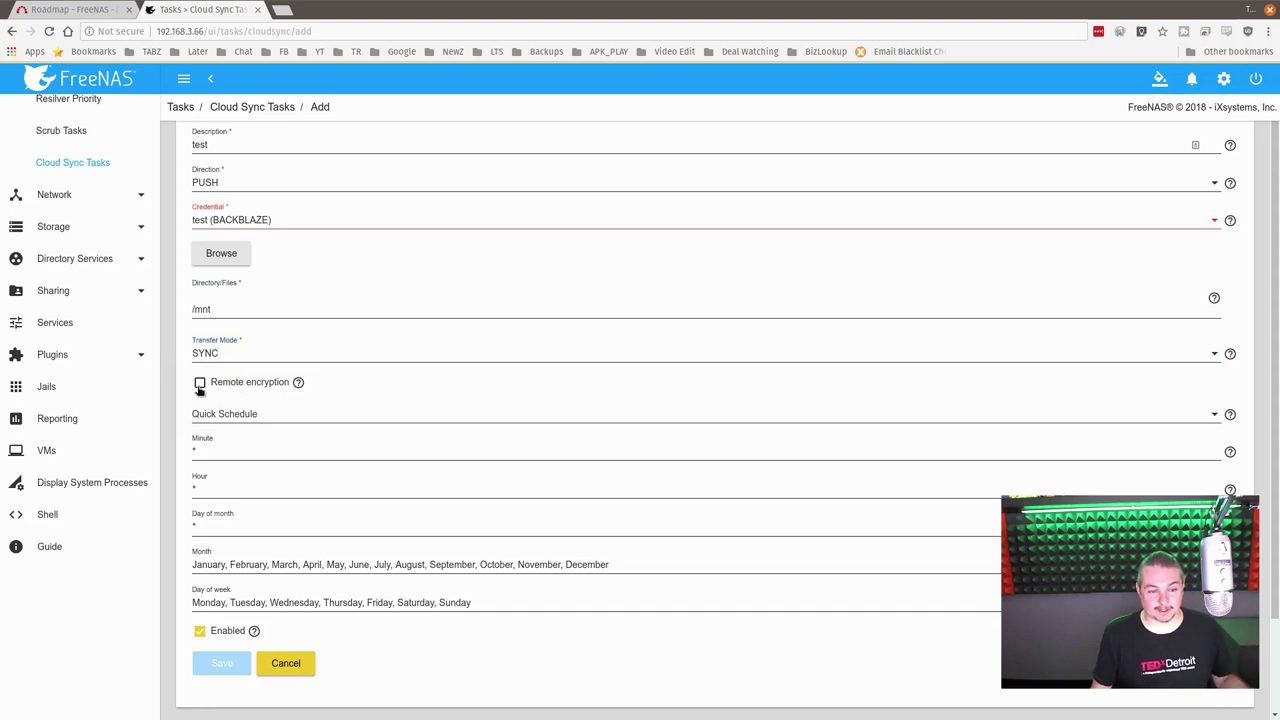
{"action": "left_click", "coordinate": [200, 386]}
{"action": "mouse_move", "coordinate": [298, 383]}
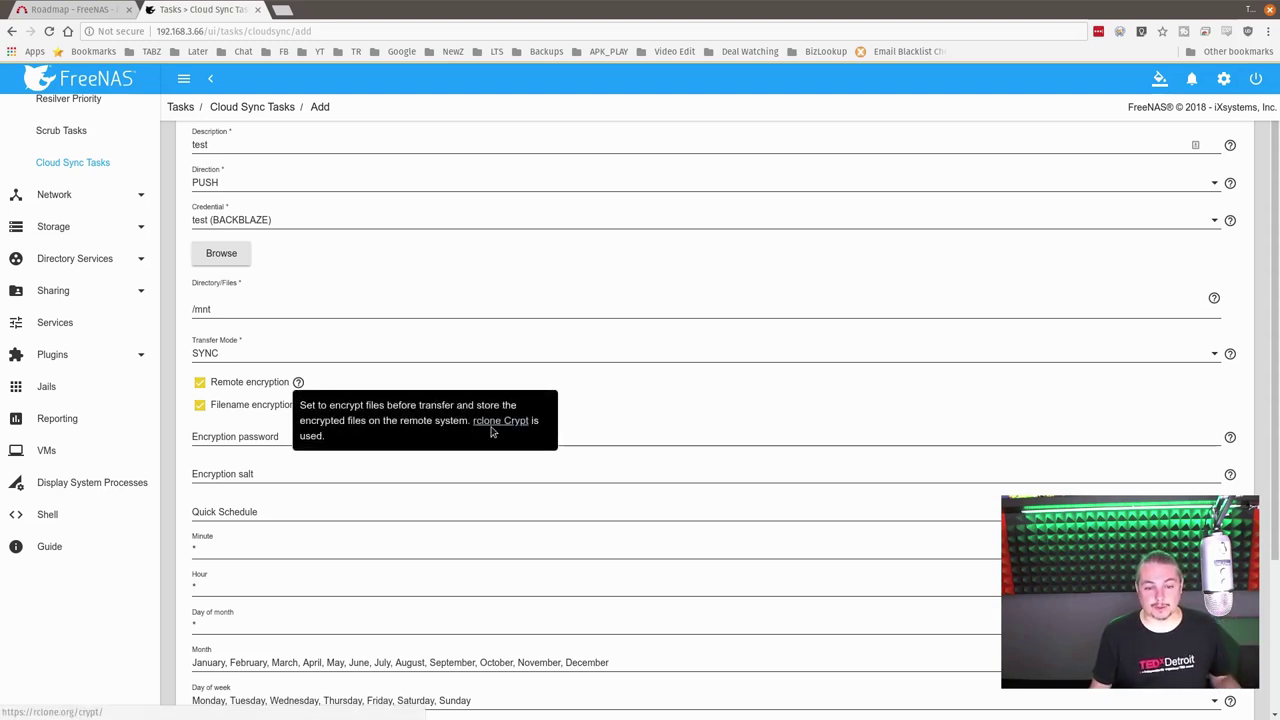
{"action": "middle_click", "coordinate": [491, 428]}
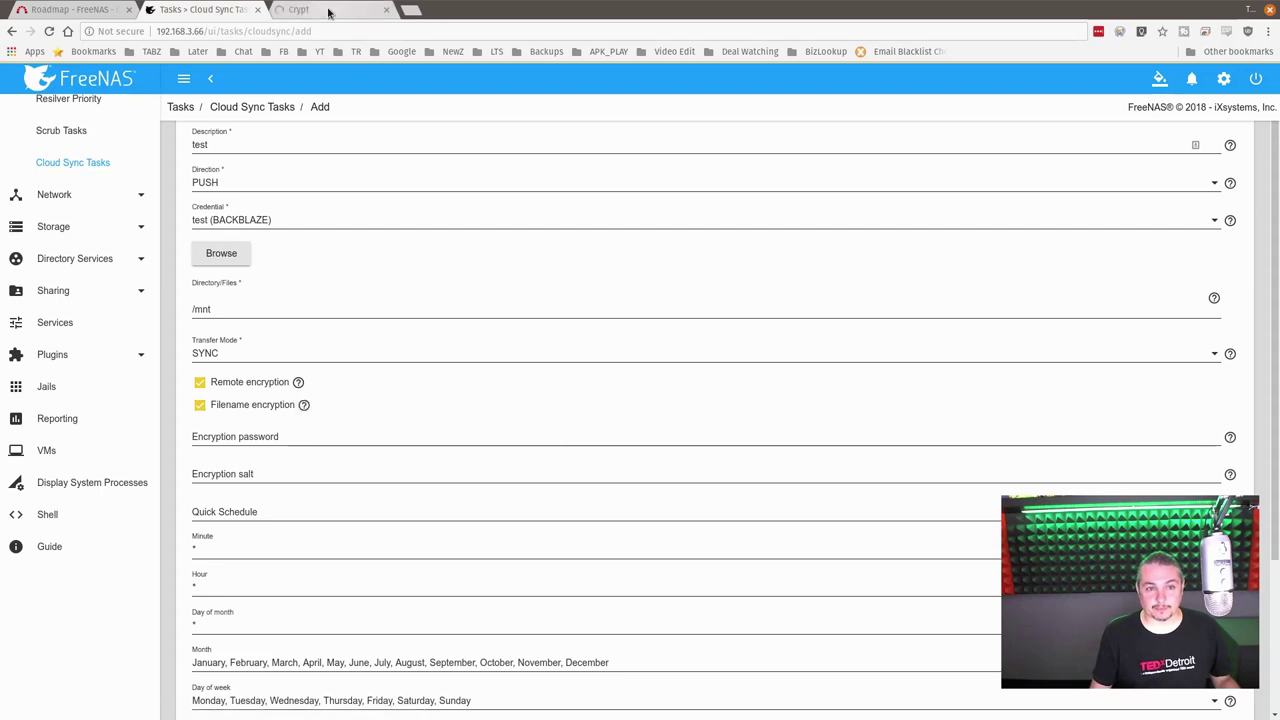
{"action": "left_click", "coordinate": [328, 13]}
{"action": "scroll", "coordinate": [595, 343], "scroll_direction": "down", "scroll_amount": 4}
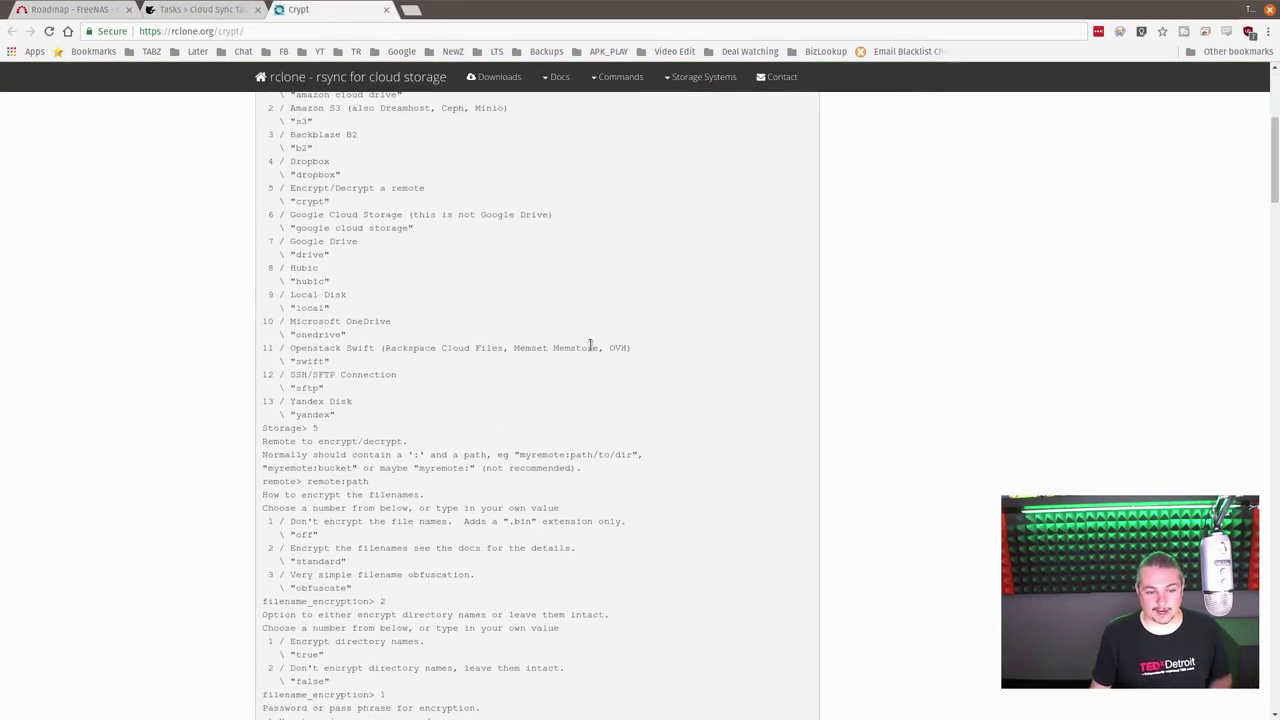
{"action": "scroll", "coordinate": [590, 347], "scroll_direction": "up", "scroll_amount": 4}
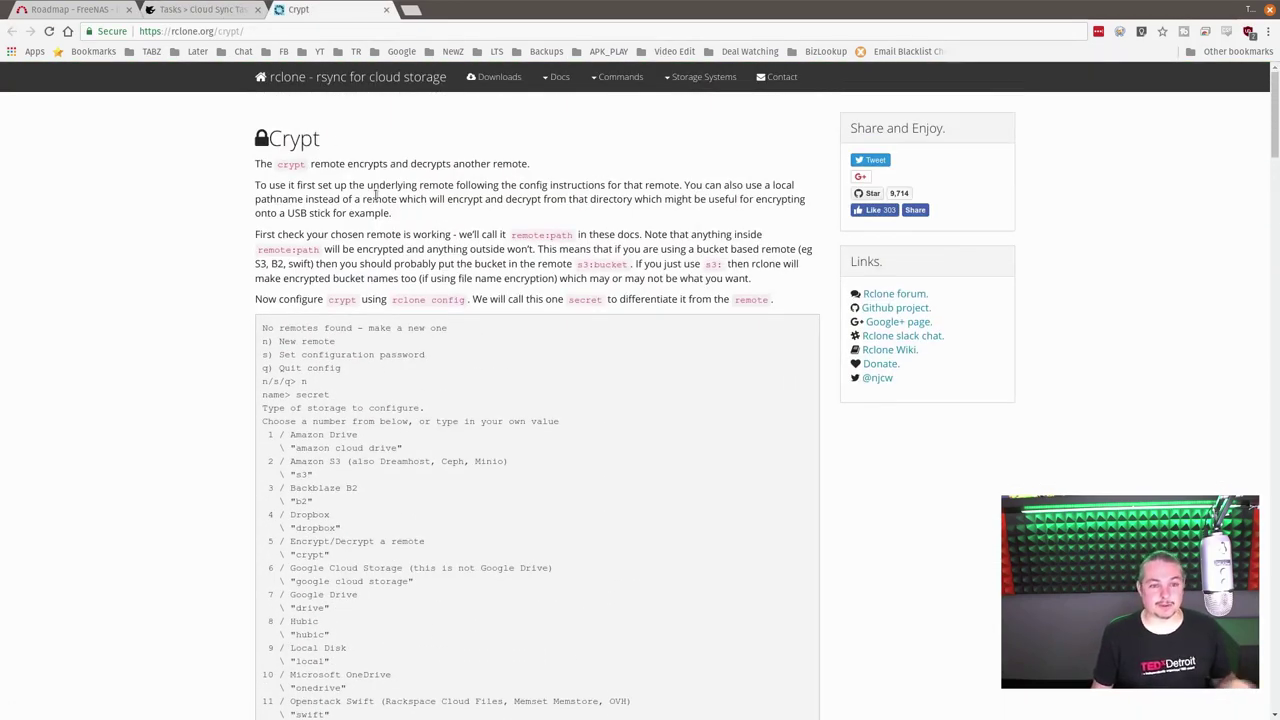
{"action": "left_click", "coordinate": [230, 12]}
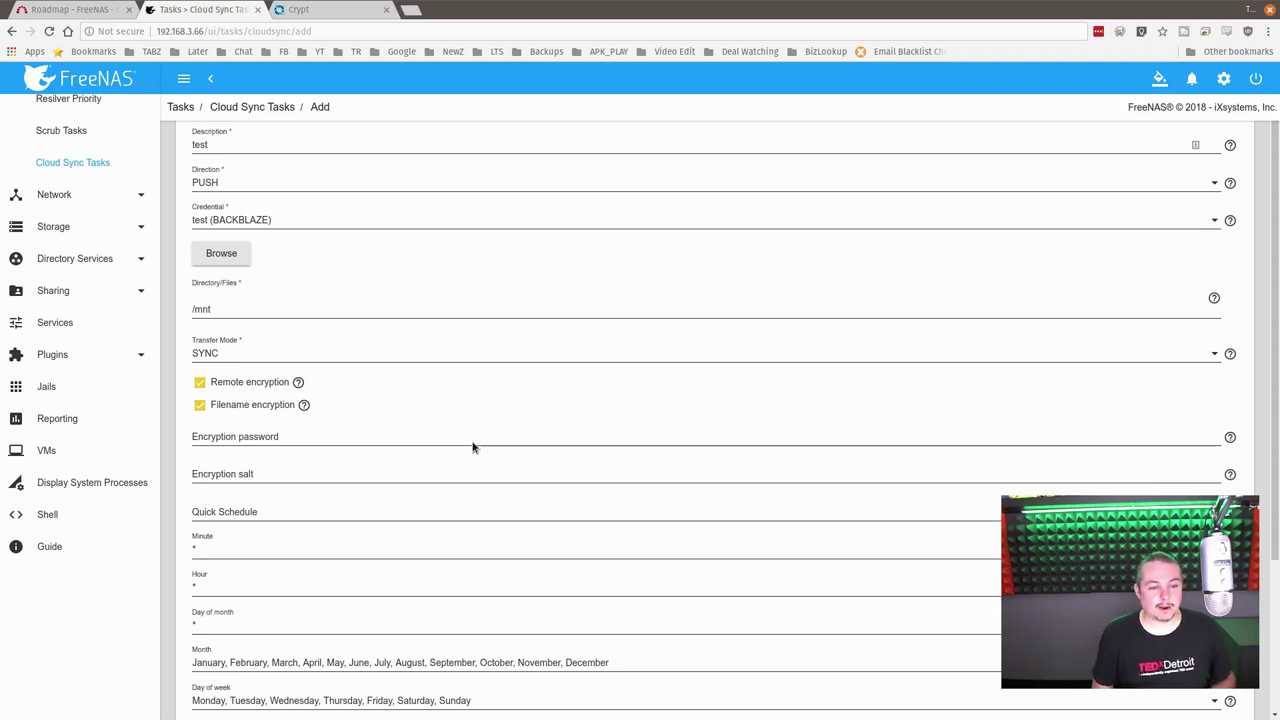
Step: Visit the encryption password and salt fields, then expand the Sharing and Storage sidebar sections
{"action": "left_click", "coordinate": [256, 438]}
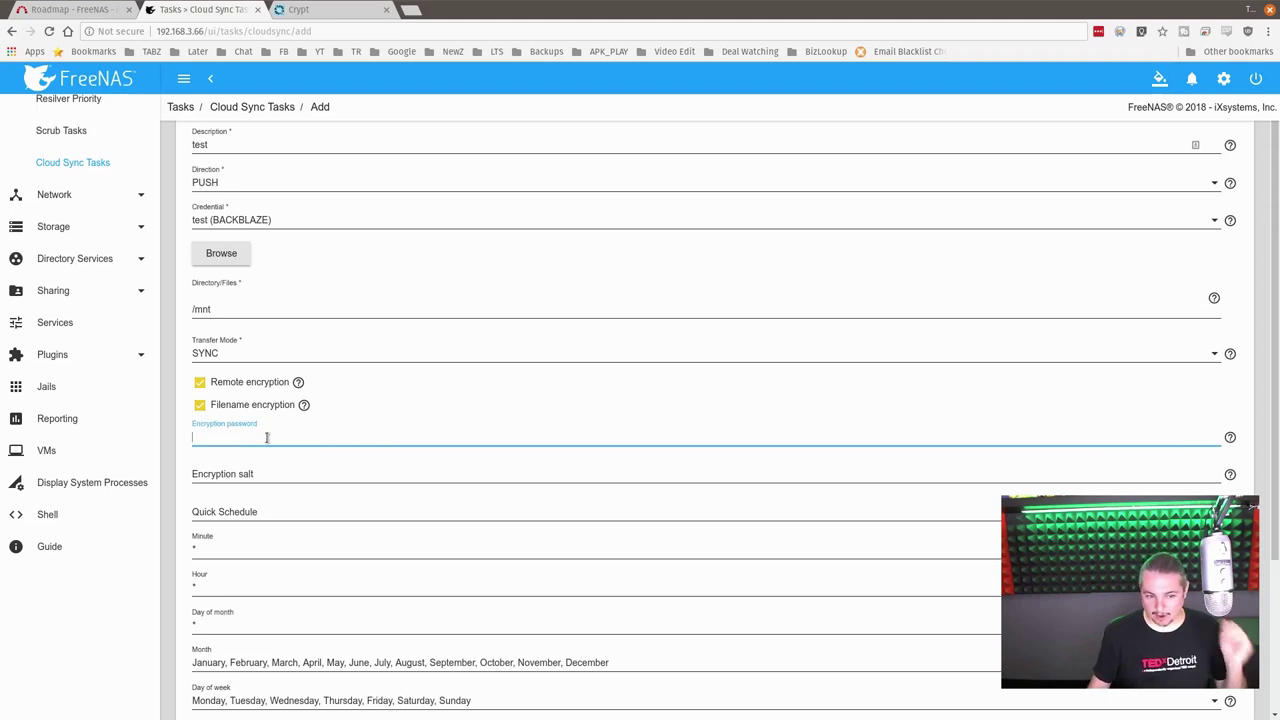
{"action": "left_click", "coordinate": [263, 473]}
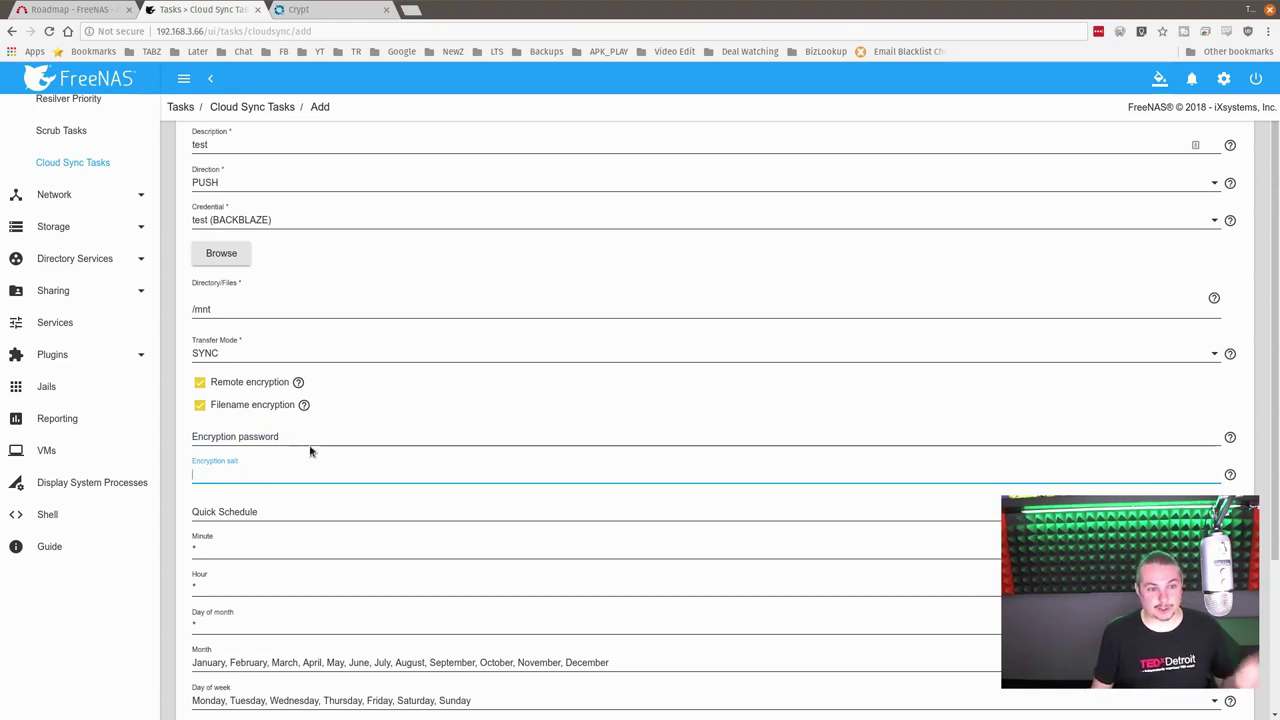
{"action": "scroll", "coordinate": [341, 364], "scroll_direction": "up", "scroll_amount": 1}
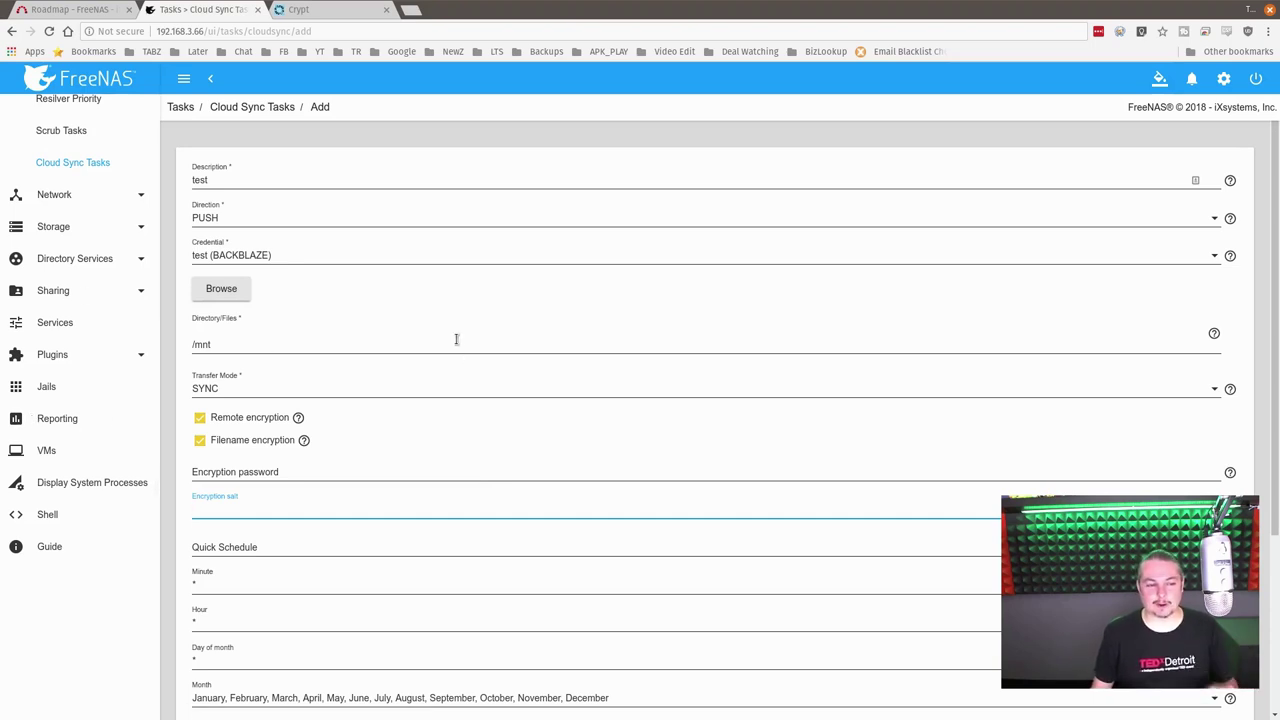
{"action": "left_click", "coordinate": [53, 290]}
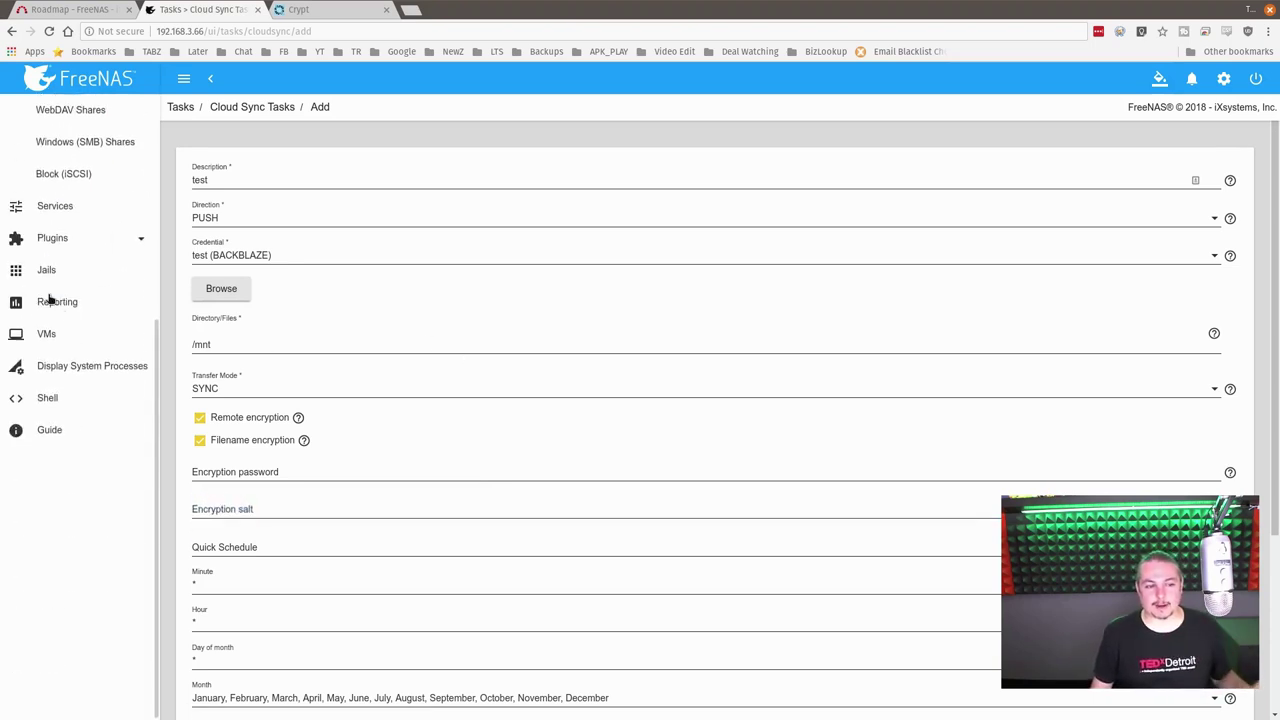
{"action": "scroll", "coordinate": [70, 303], "scroll_direction": "up", "scroll_amount": 1}
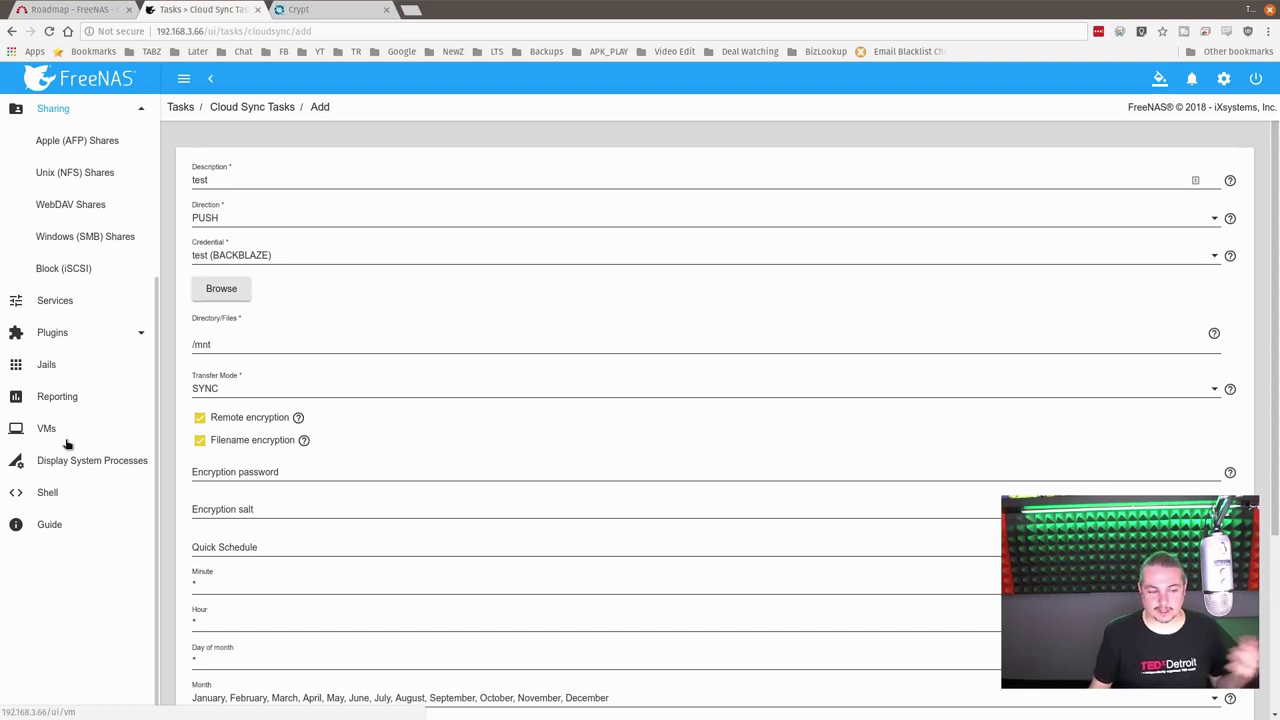
{"action": "scroll", "coordinate": [67, 443], "scroll_direction": "up", "scroll_amount": 5}
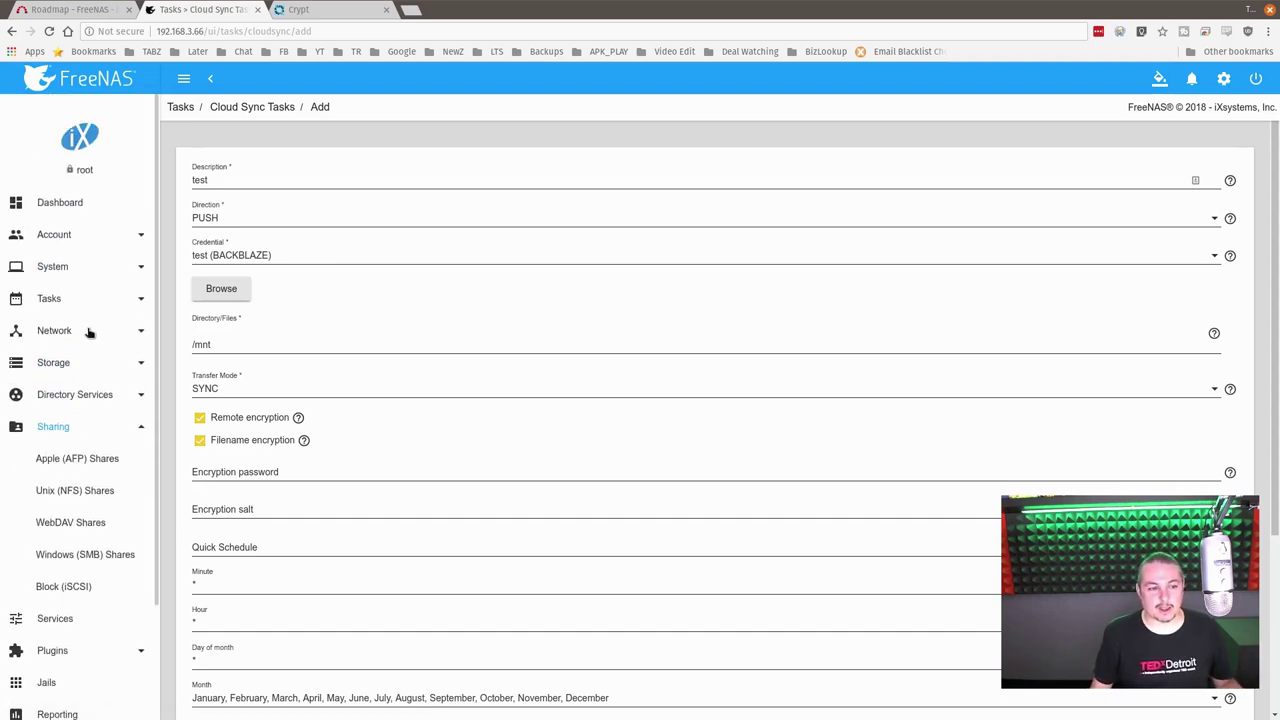
{"action": "left_click", "coordinate": [78, 363]}
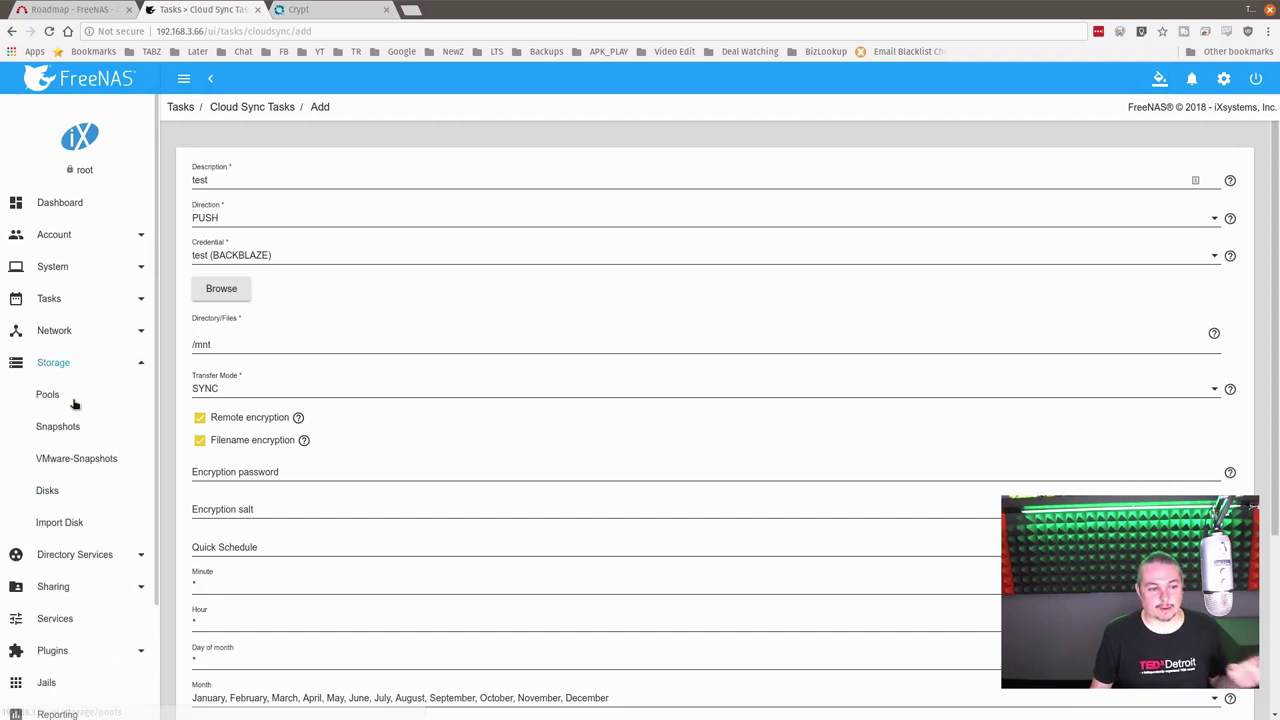
Step: Open Storage > Pools, expand iocage to list its six child datasets, and expand Directory Services
{"action": "left_click", "coordinate": [74, 403]}
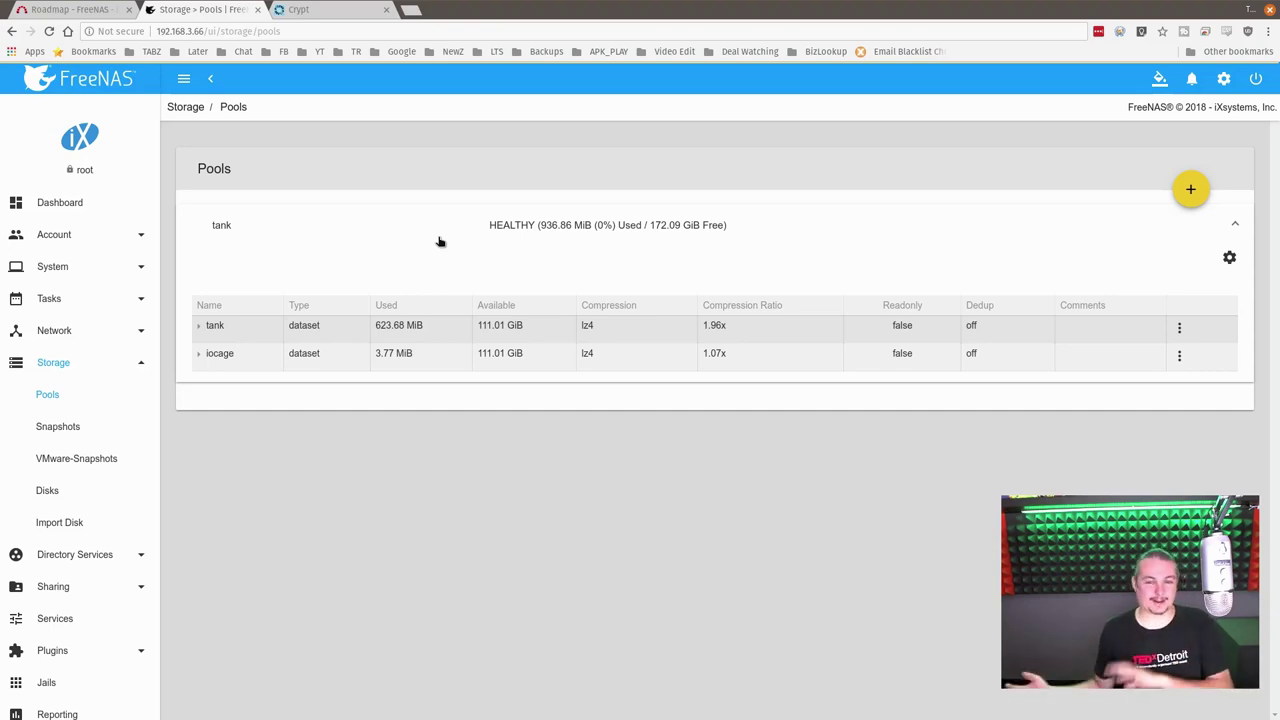
{"action": "left_click", "coordinate": [202, 357]}
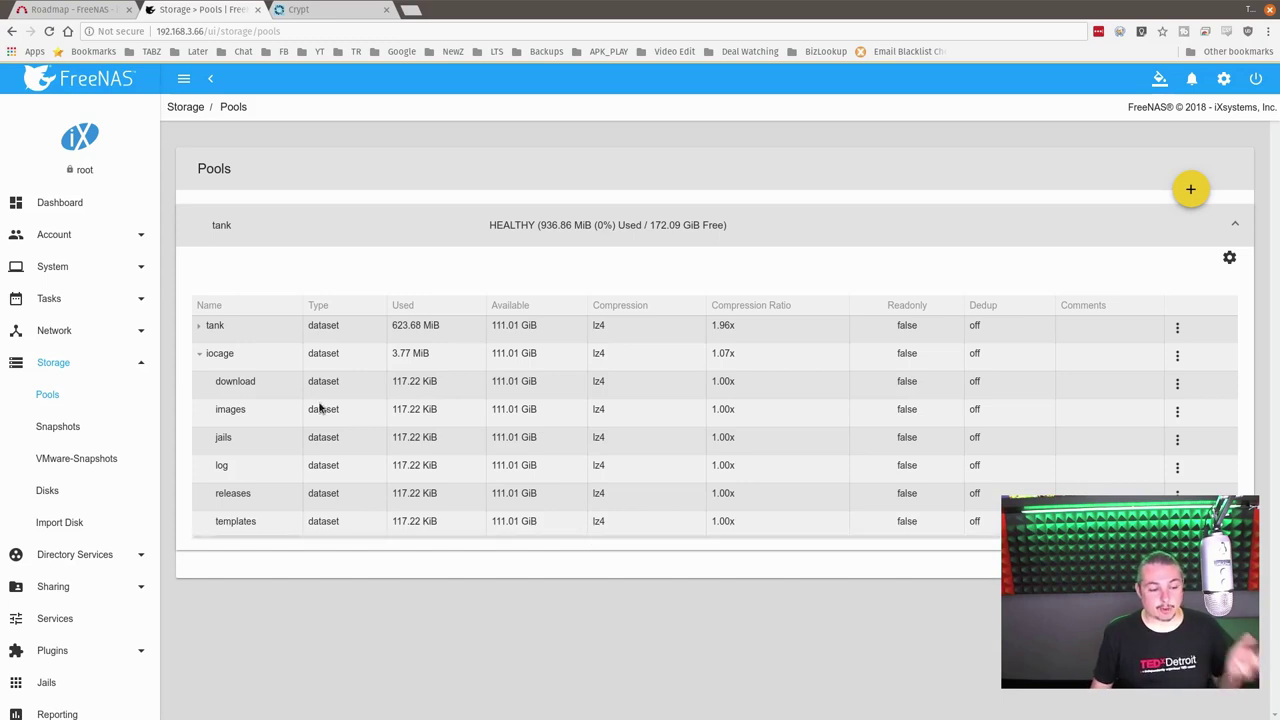
{"action": "left_click", "coordinate": [105, 556]}
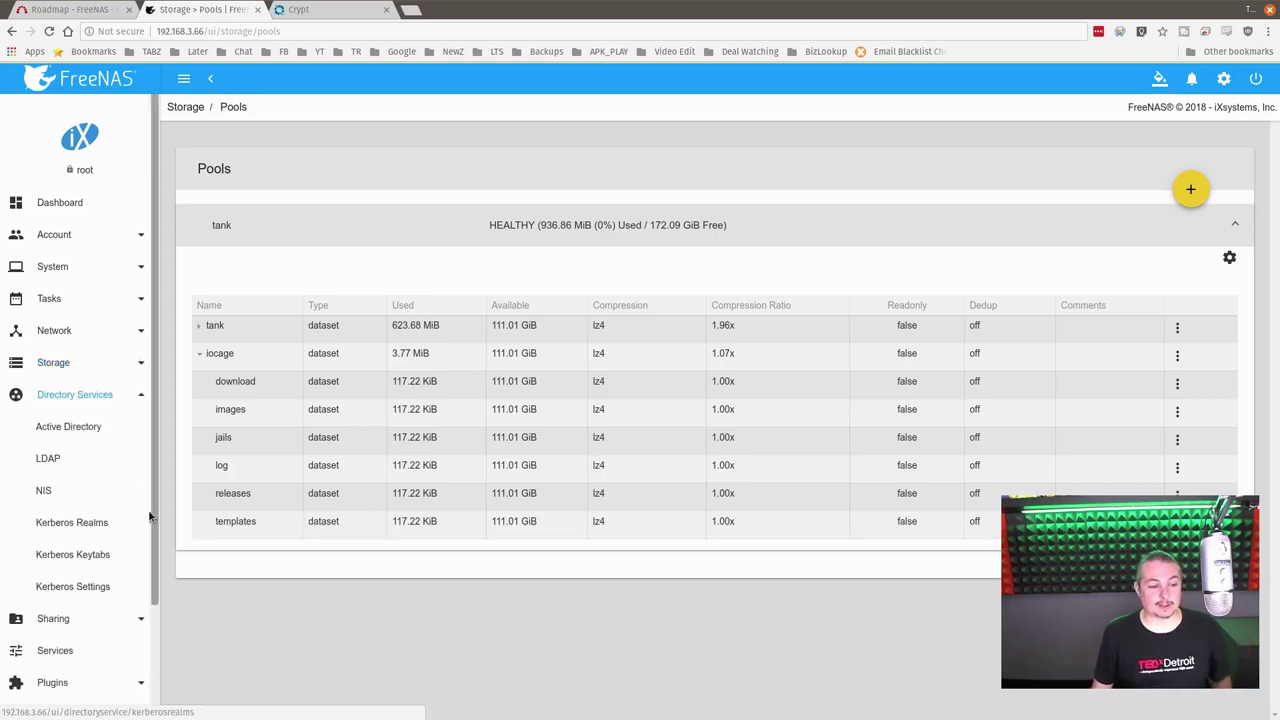
{"action": "scroll", "coordinate": [143, 521], "scroll_direction": "down", "scroll_amount": 3}
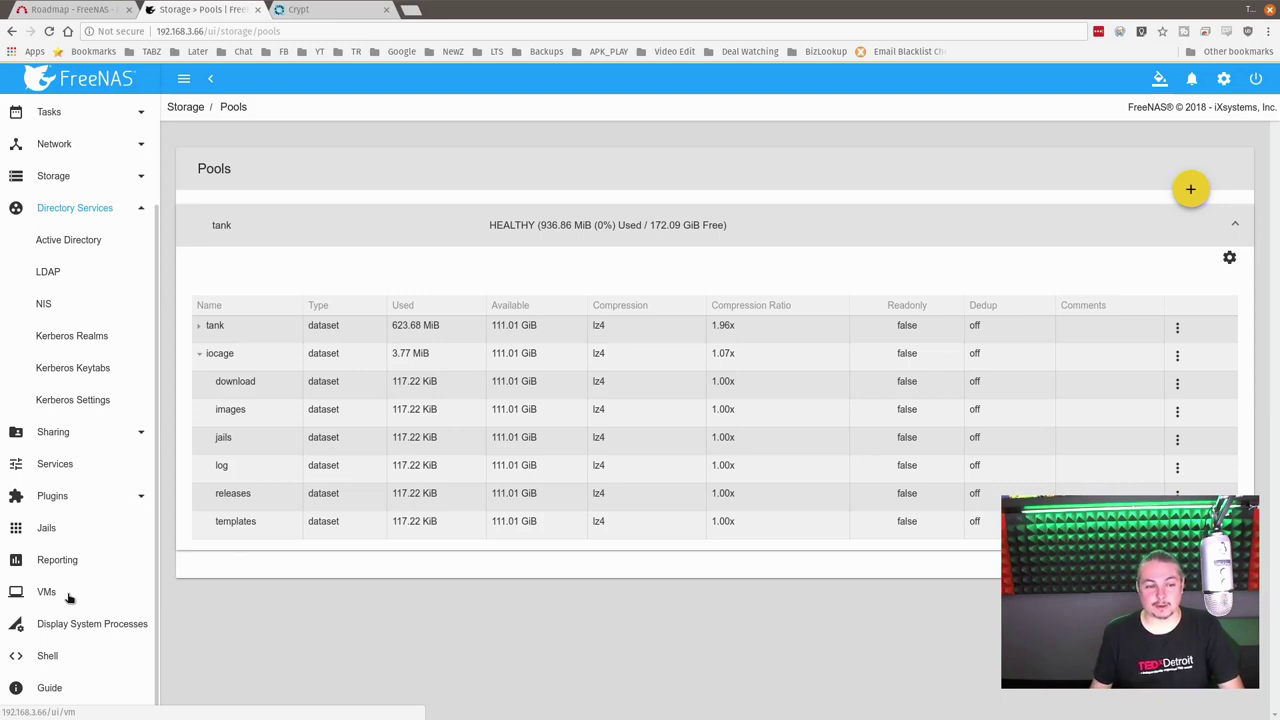
{"action": "scroll", "coordinate": [68, 597], "scroll_direction": "up", "scroll_amount": 3}
Step: Open the Dashboard and scroll through the tank pool, CPU History, Memory Usage and System Load widgets
{"action": "left_click", "coordinate": [80, 194]}
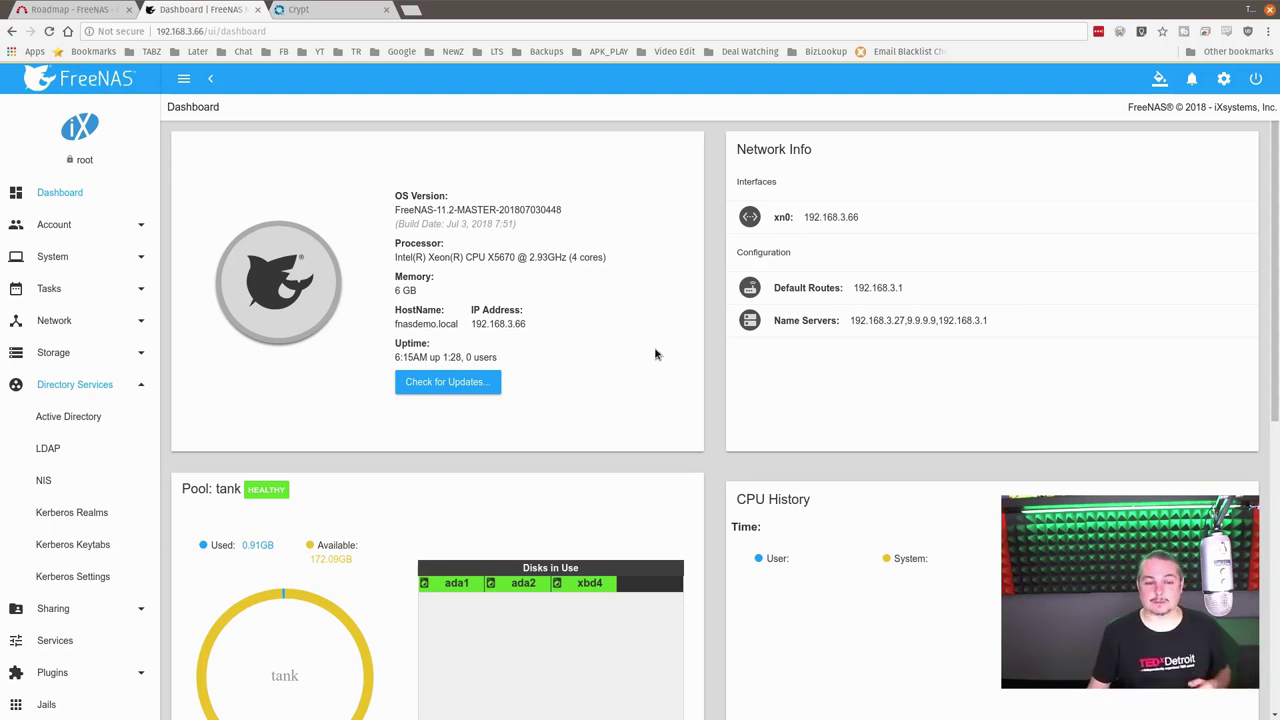
{"action": "scroll", "coordinate": [637, 337], "scroll_direction": "down", "scroll_amount": 2}
{"action": "scroll", "coordinate": [637, 337], "scroll_direction": "up", "scroll_amount": 2}
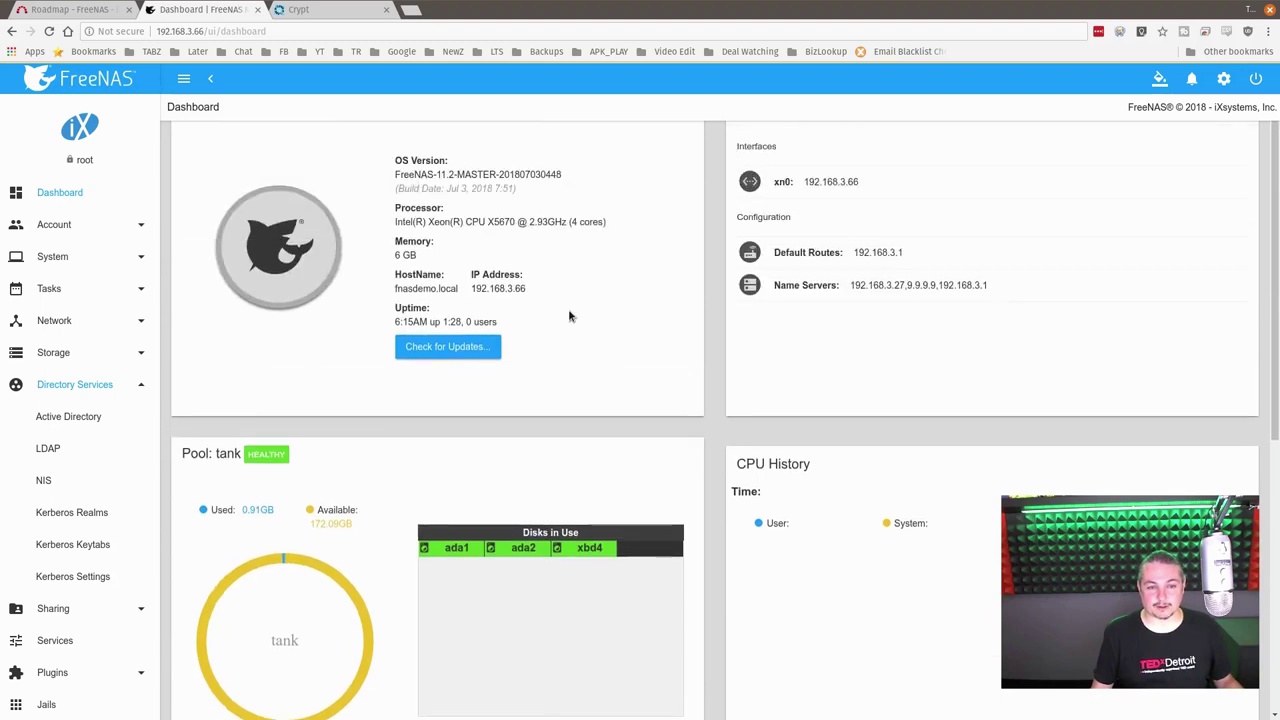
{"action": "scroll", "coordinate": [740, 317], "scroll_direction": "down", "scroll_amount": 2}
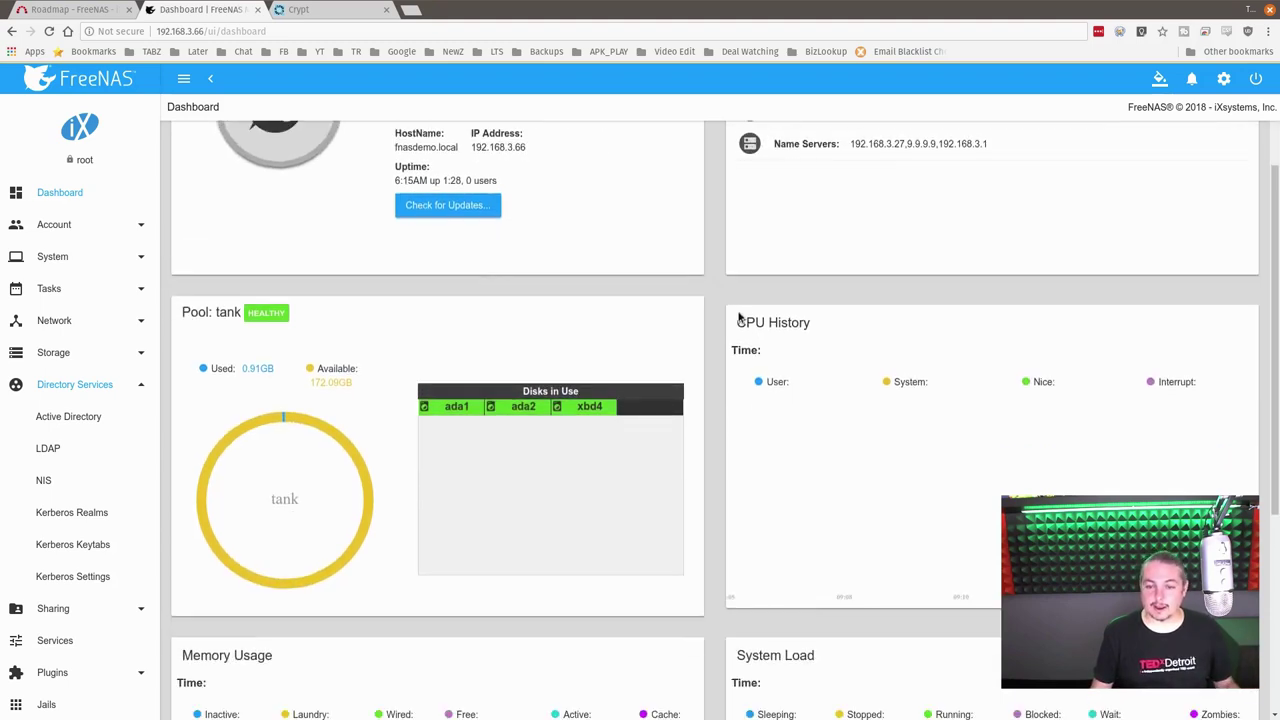
{"action": "scroll", "coordinate": [740, 317], "scroll_direction": "down", "scroll_amount": 2}
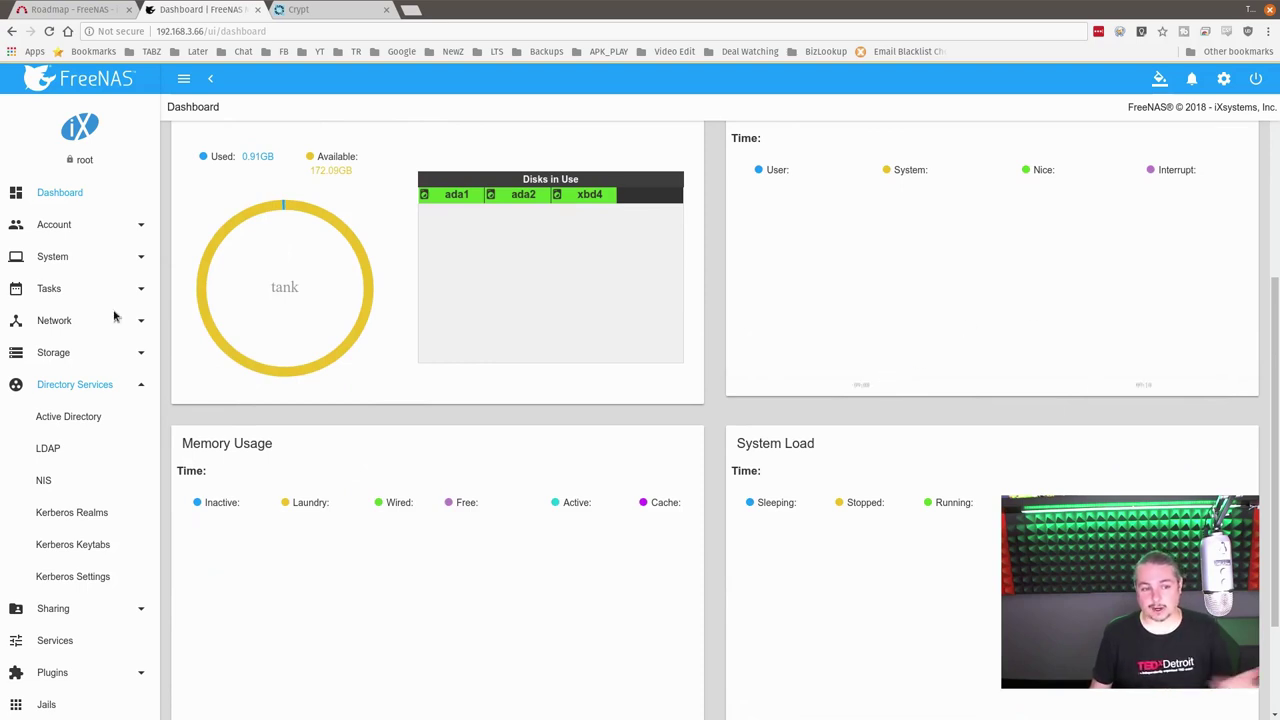
{"action": "scroll", "coordinate": [92, 490], "scroll_direction": "down", "scroll_amount": 2}
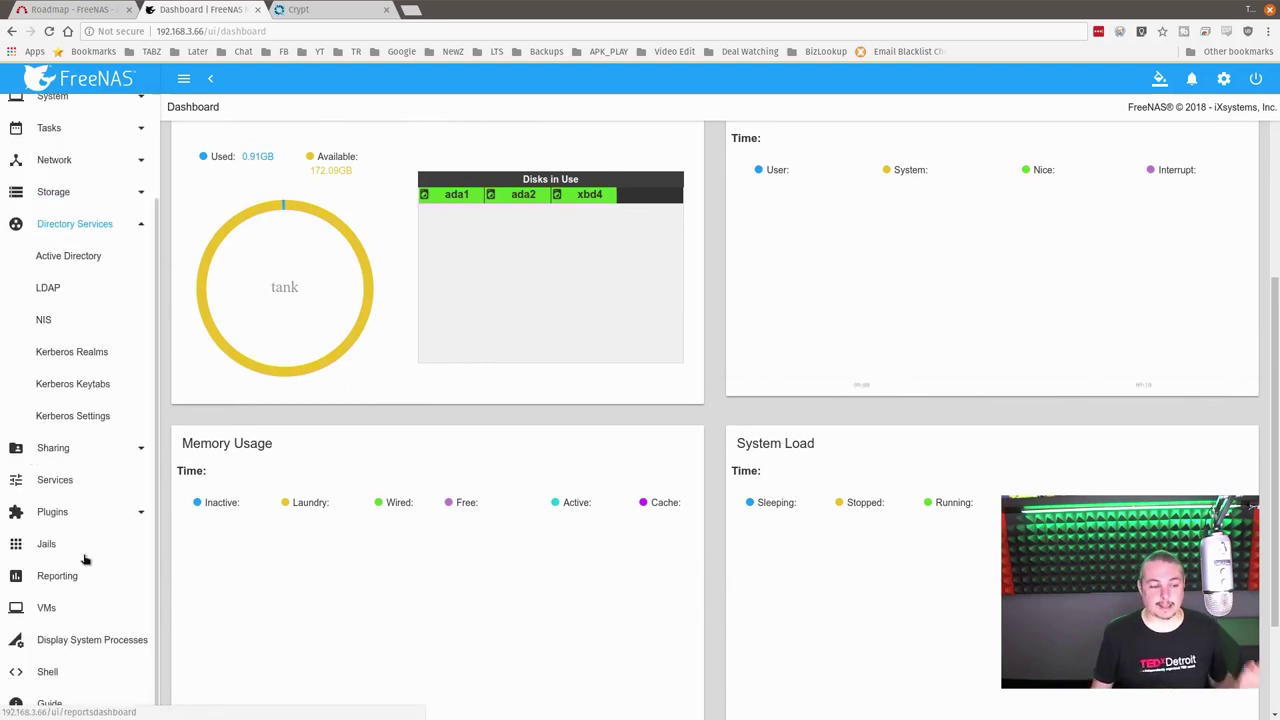
Step: Show the Virtual Machines page with the stopped 'test' VM (1 vCPU, 1024 memory)
{"action": "left_click", "coordinate": [62, 612]}
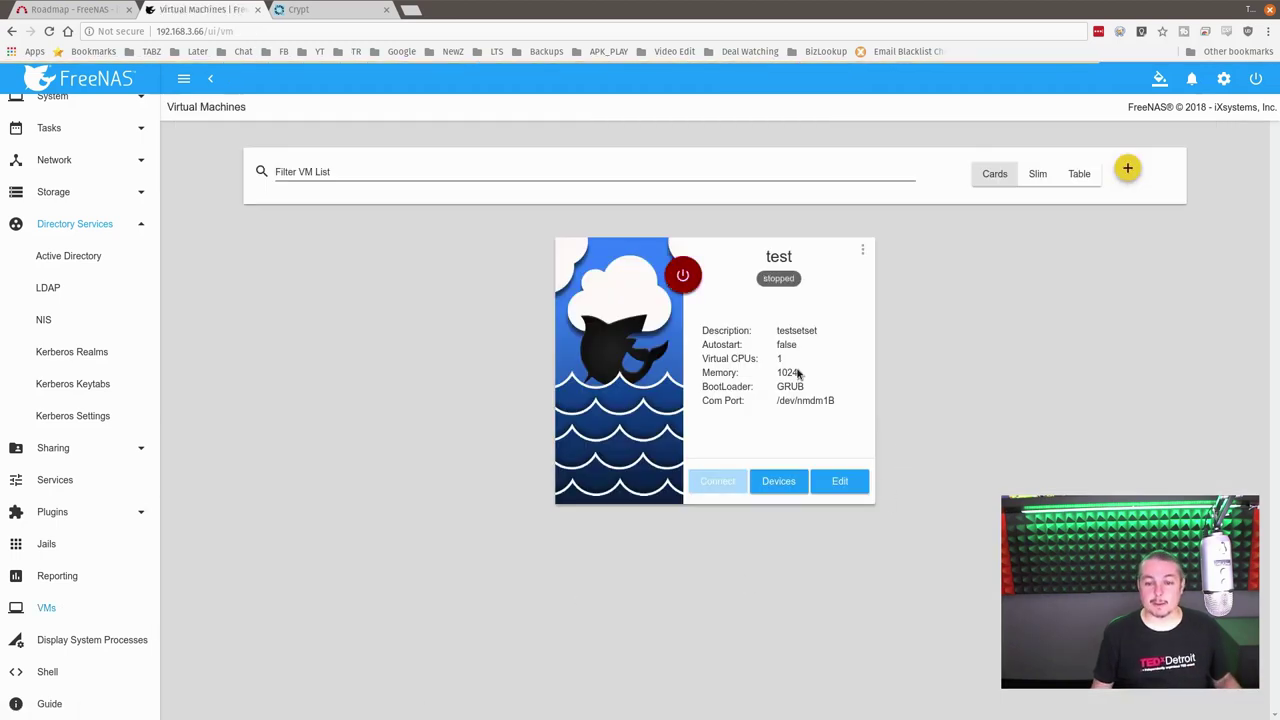